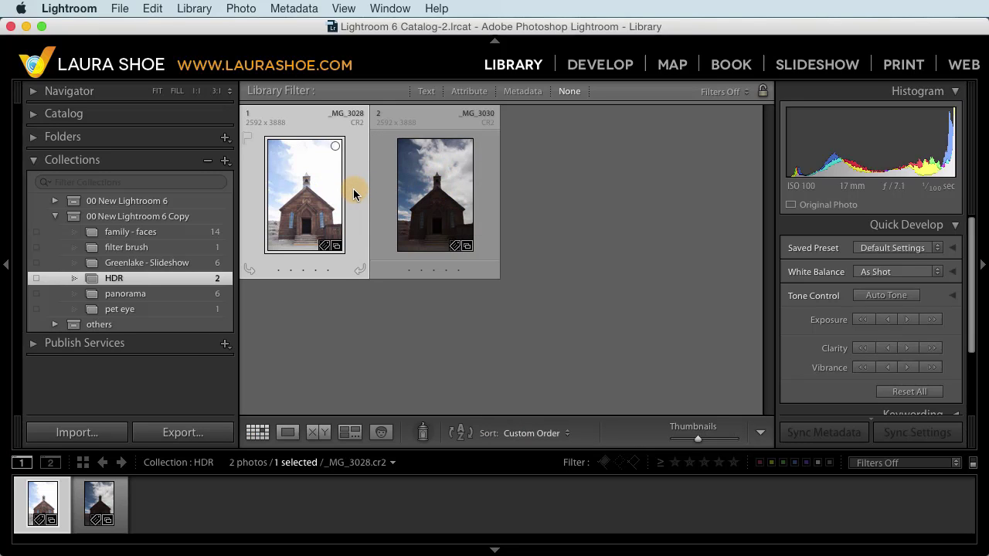
# Step: Select both church exposures and start an HDR Photo Merge preview
pyautogui.keyDown('super'); pyautogui.click(448, 196); pyautogui.keyUp('super')
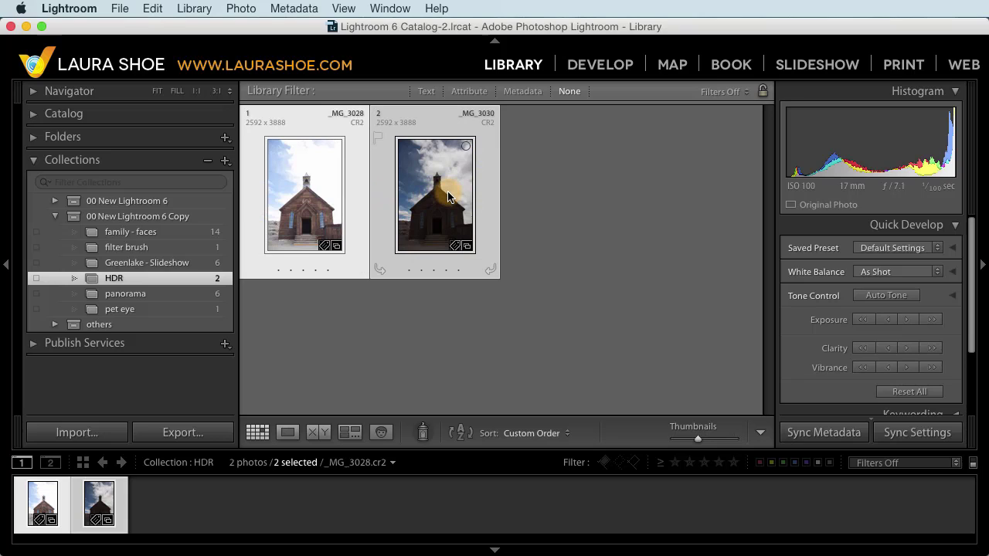
pyautogui.rightClick(448, 197)
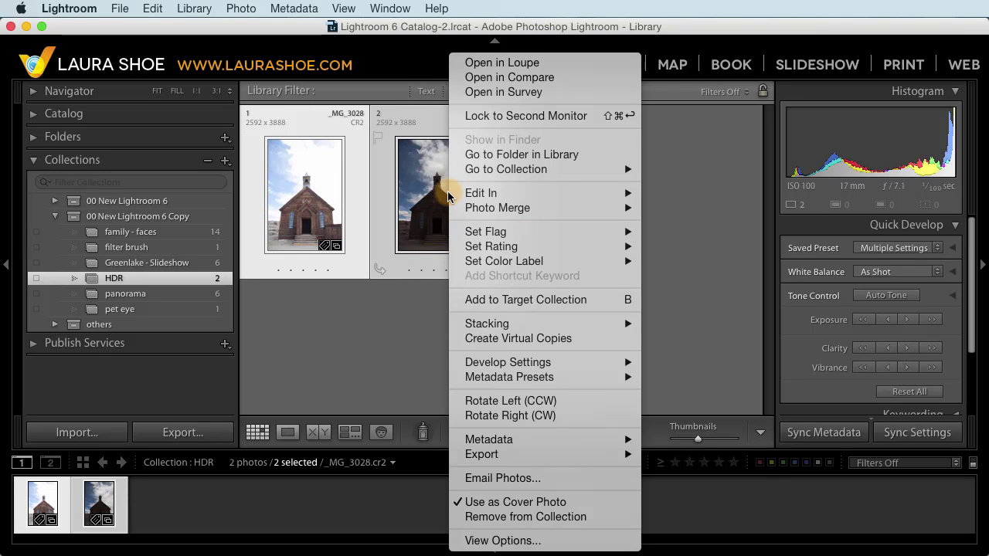
pyautogui.moveTo(480, 210)
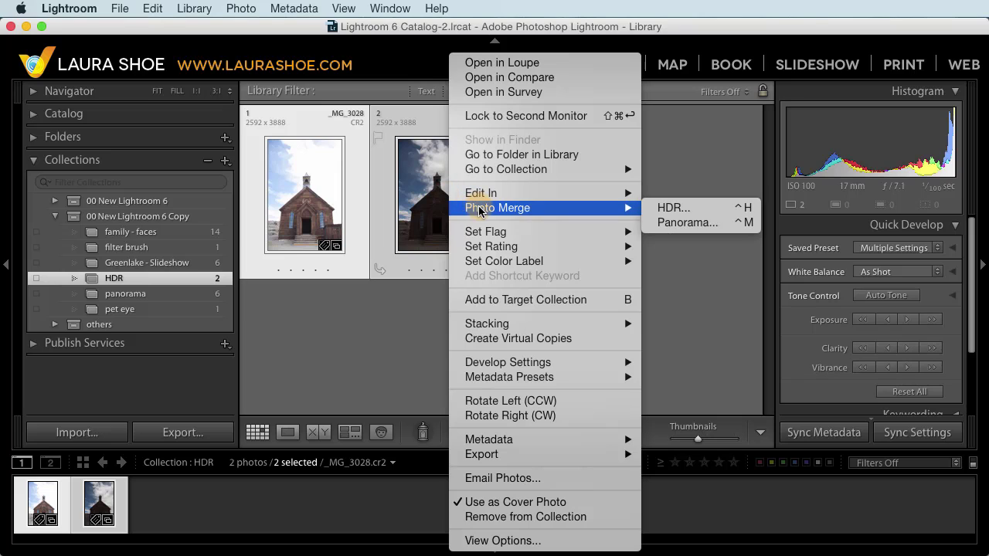
pyautogui.click(664, 208)
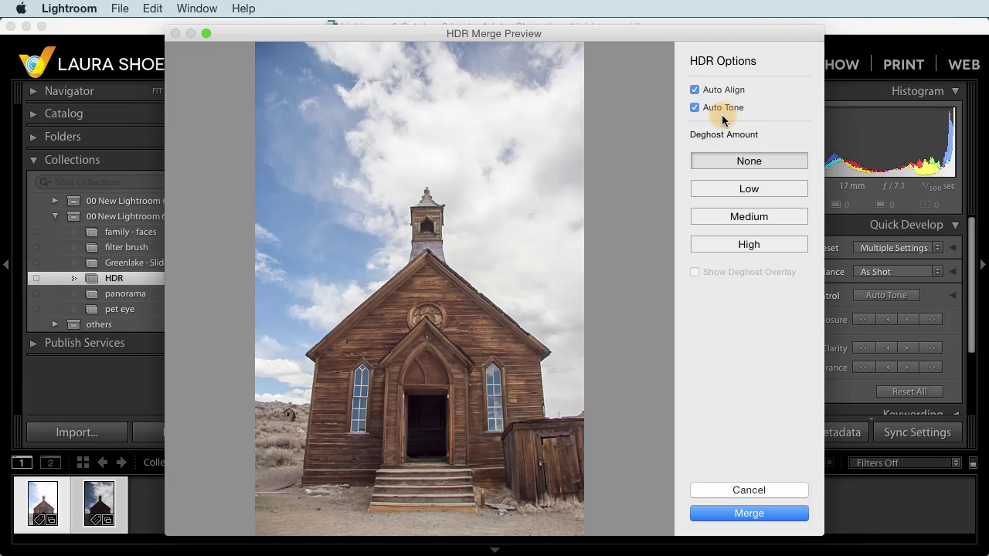
# Step: Compare the HDR preview with Auto Tone off and on, leaving Auto Tone enabled
pyautogui.click(694, 109)
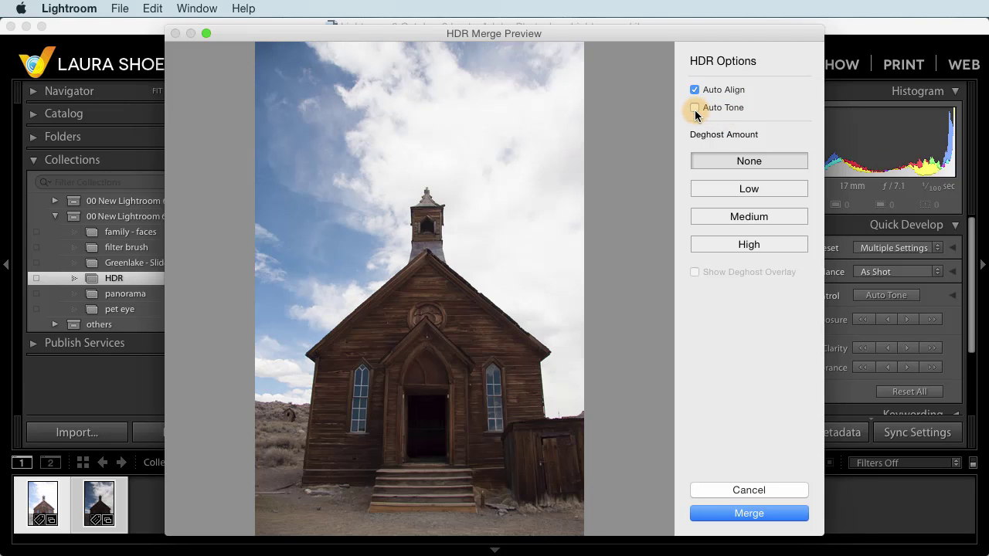
pyautogui.click(695, 108)
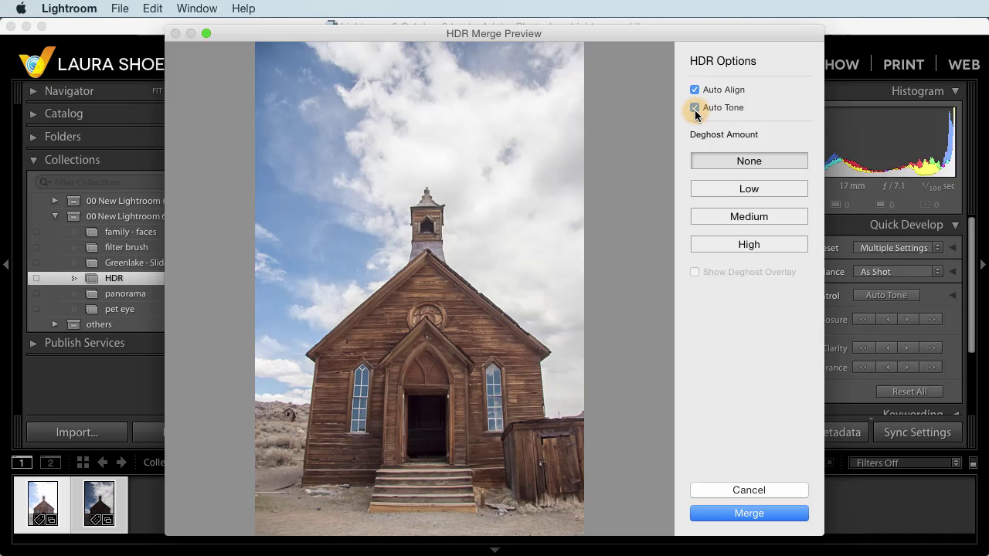
pyautogui.click(694, 110)
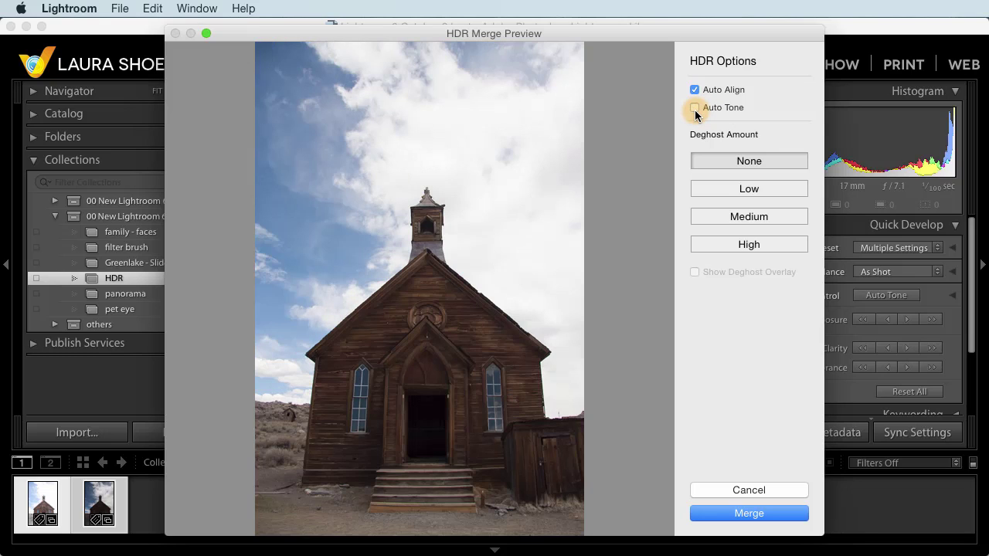
pyautogui.click(694, 109)
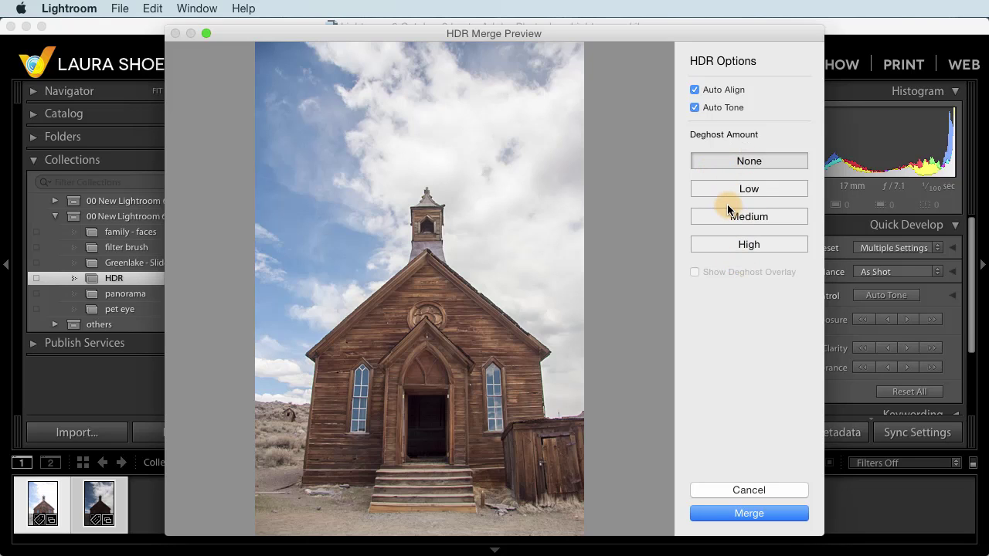
# Step: Merge the exposures into the HDR DNG _MG_3028-HDR-4
pyautogui.click(756, 518)
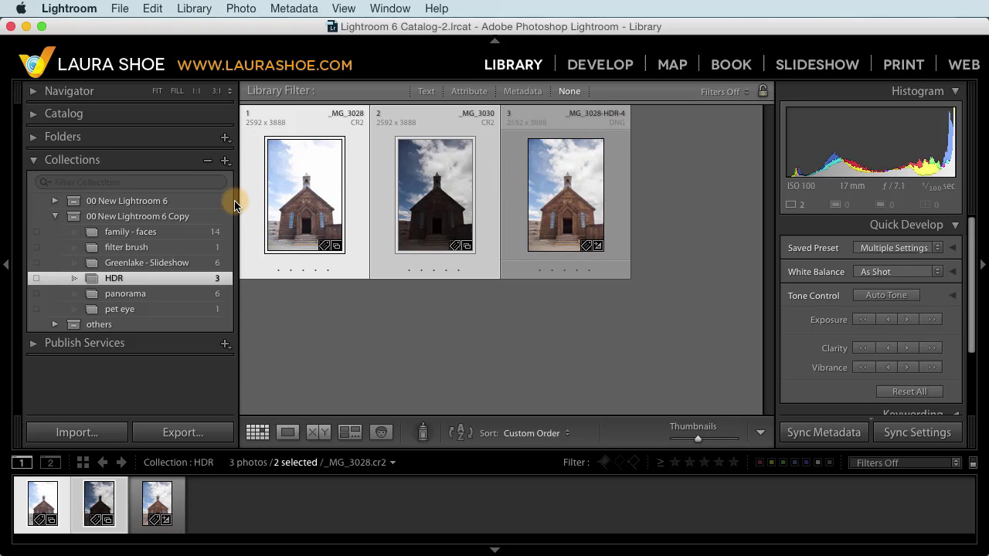
# Step: Select all six photos in the panorama collection and start a Panorama Photo Merge
pyautogui.click(197, 293)
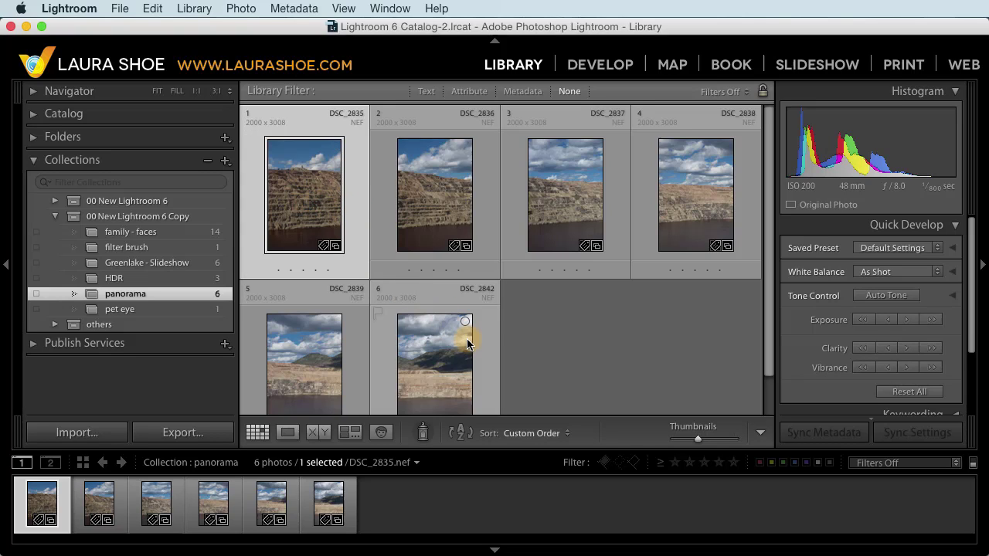
pyautogui.press('super+a')
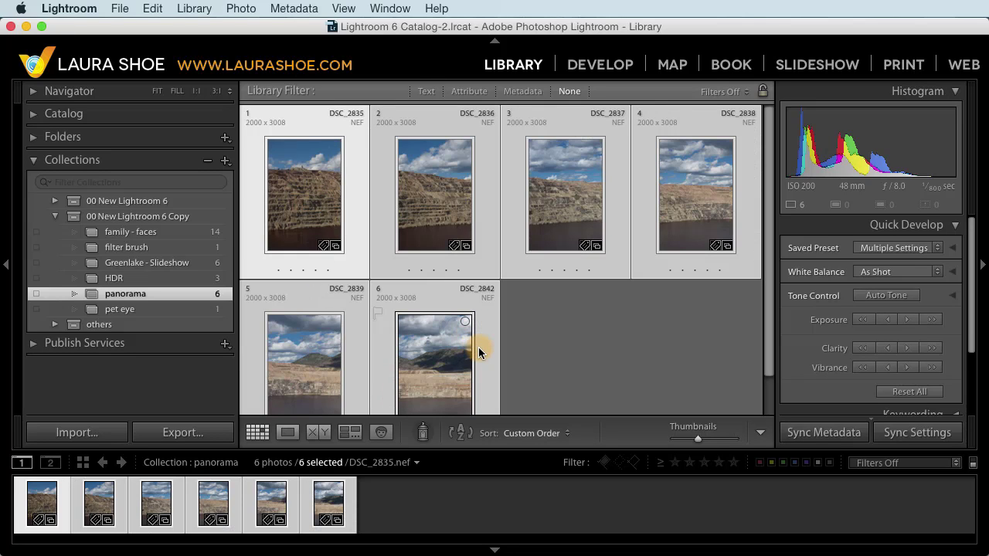
pyautogui.rightClick(437, 350)
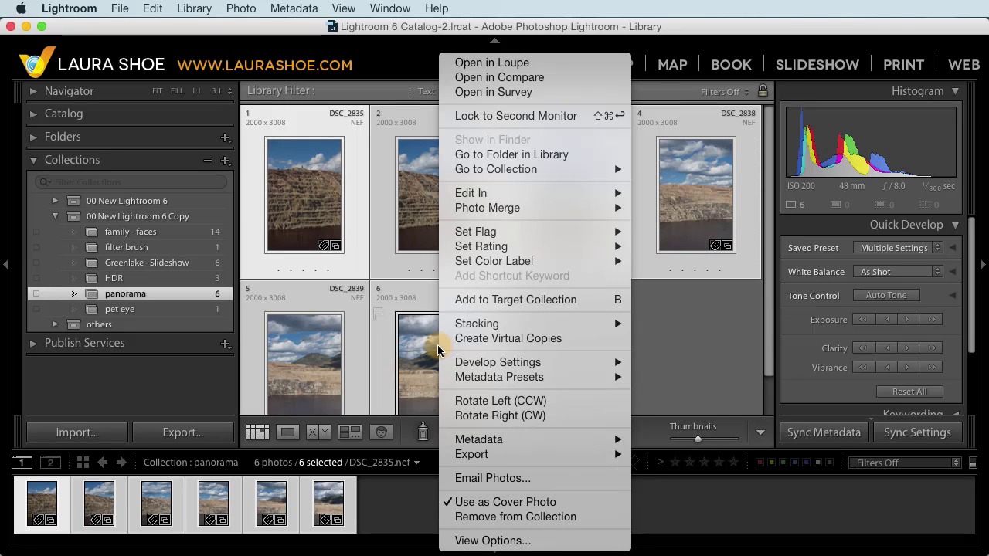
pyautogui.moveTo(492, 209)
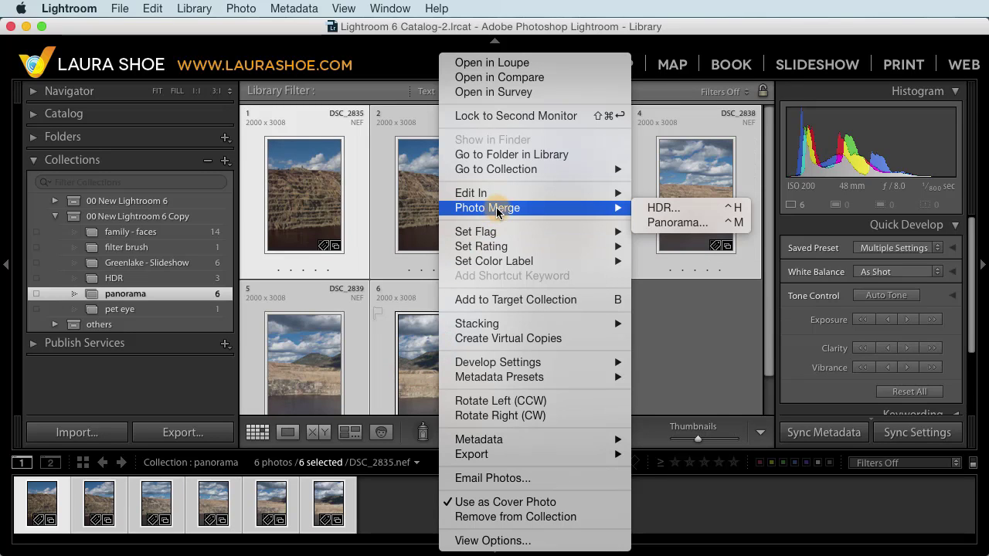
pyautogui.click(668, 224)
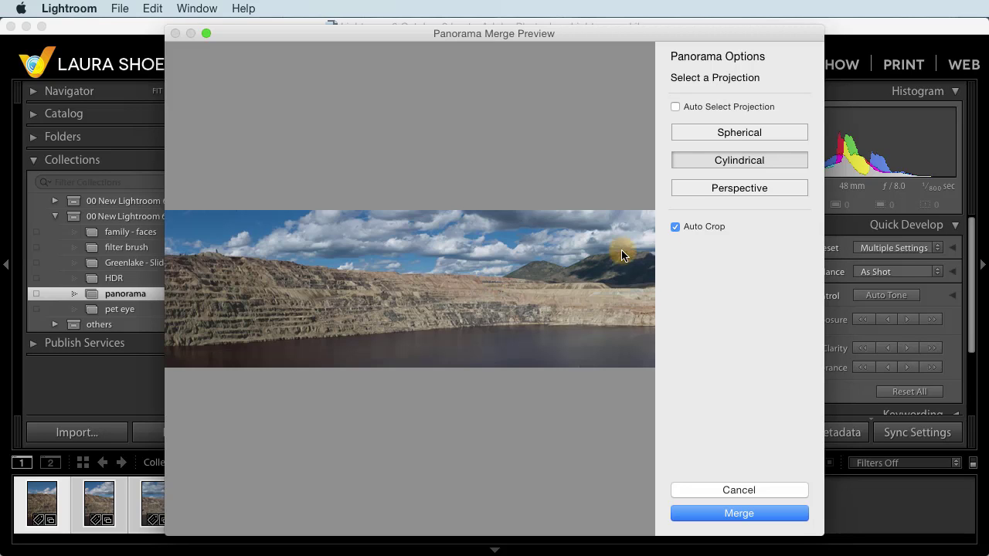
# Step: Set the panorama projection to Perspective, keeping Auto Crop on after comparing
pyautogui.click(753, 133)
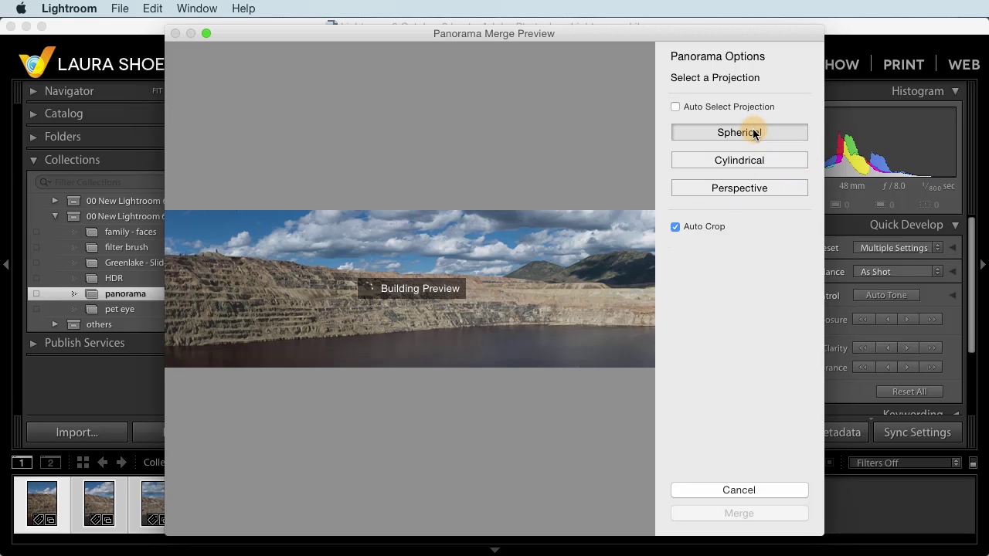
pyautogui.click(747, 190)
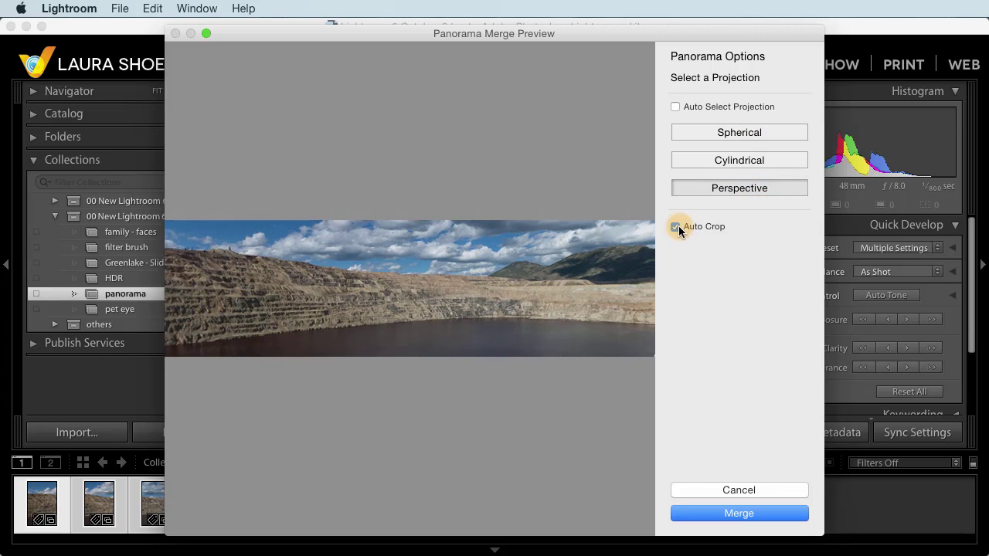
pyautogui.click(674, 227)
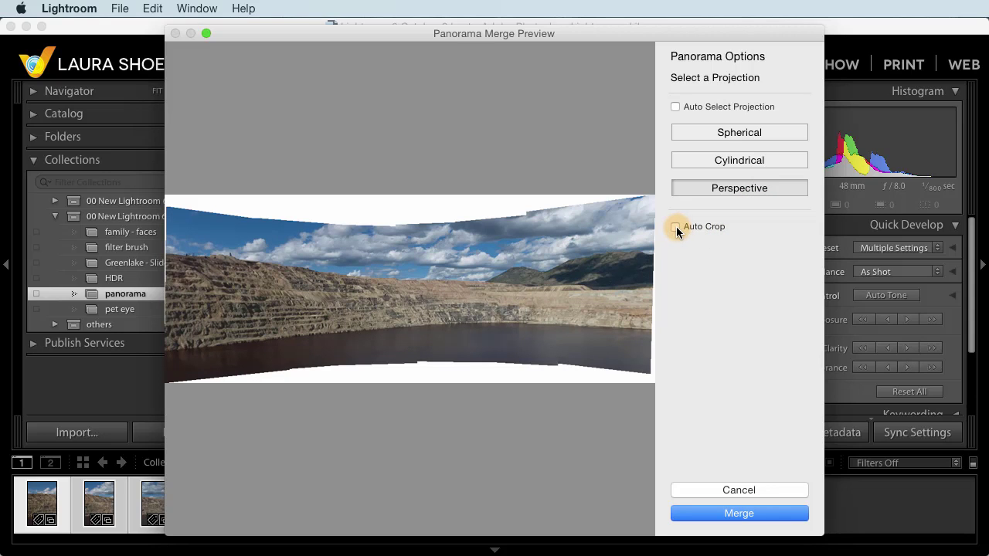
pyautogui.click(674, 227)
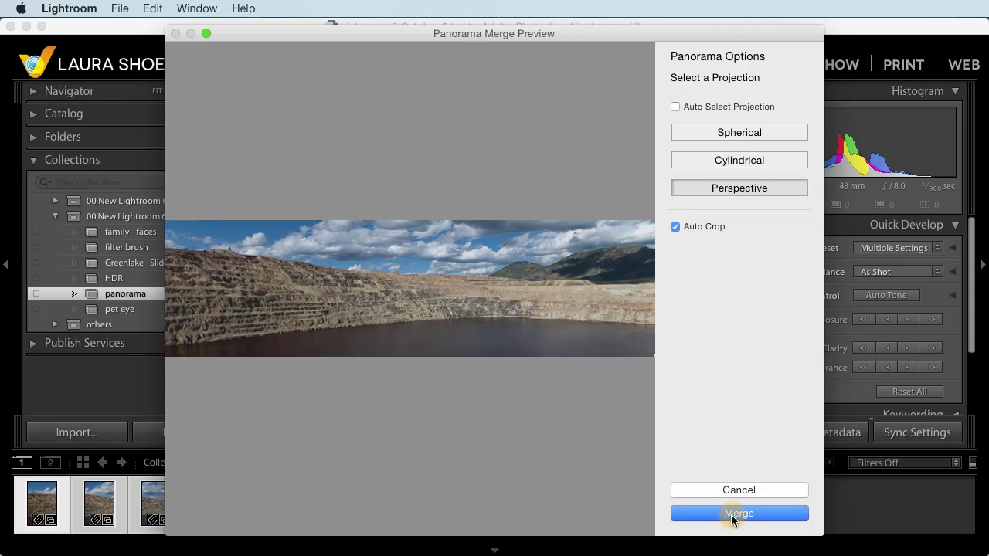
# Step: Merge the six photos into the panorama DNG DSC_2835-Pano-3 (10539 x 2948)
pyautogui.click(731, 514)
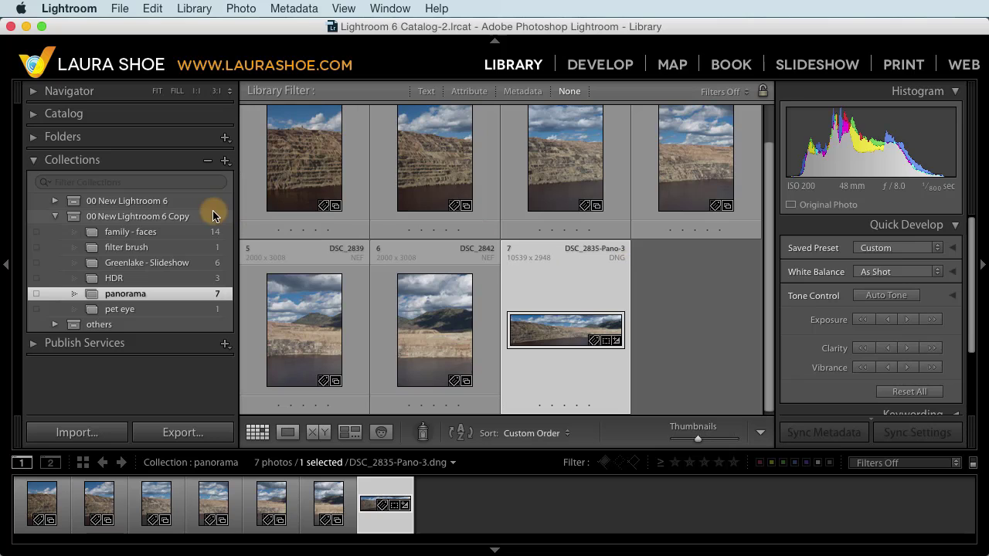
# Step: Open the family - faces collection in People view to detect its 15 faces
pyautogui.click(169, 233)
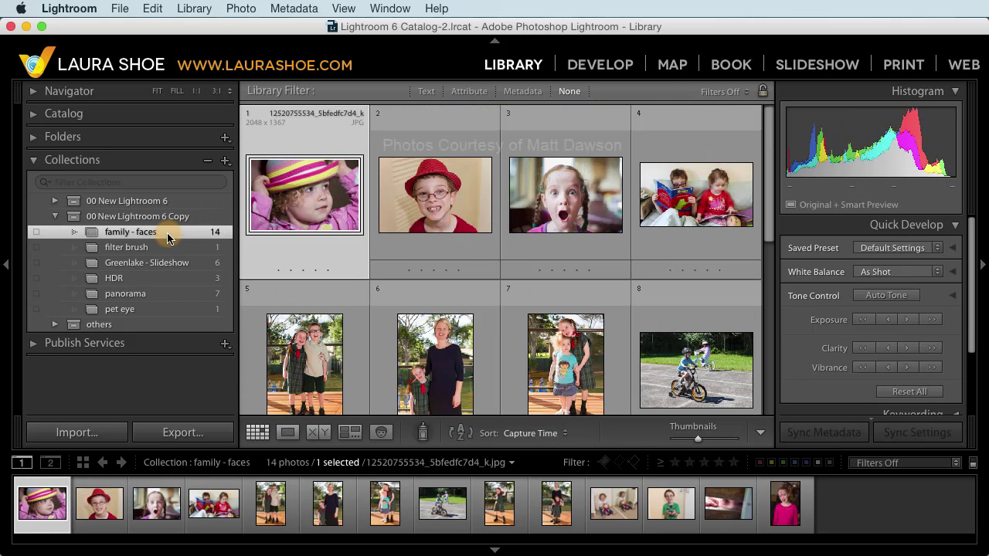
pyautogui.click(383, 434)
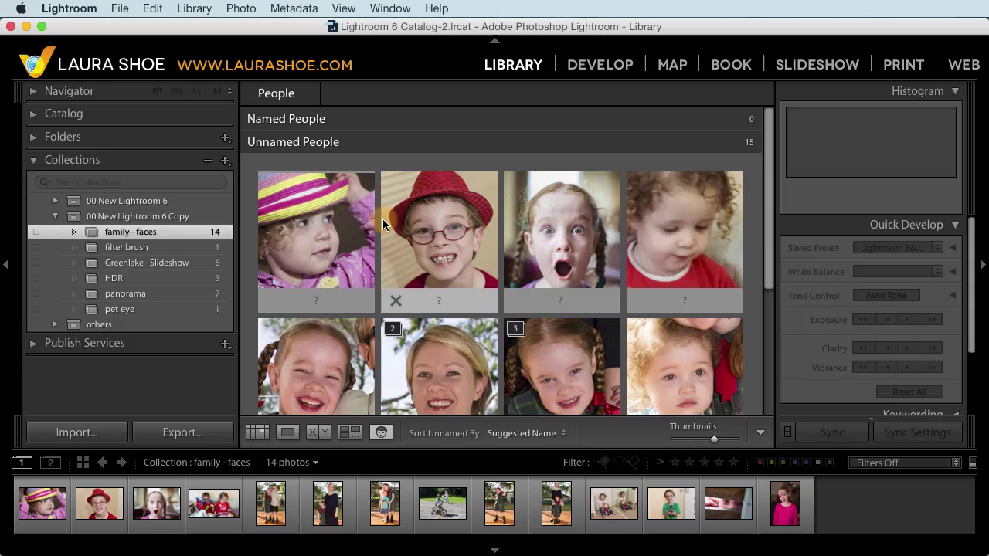
# Step: Name the first face with the girl's full name and the boy's face with his
pyautogui.click(317, 302)
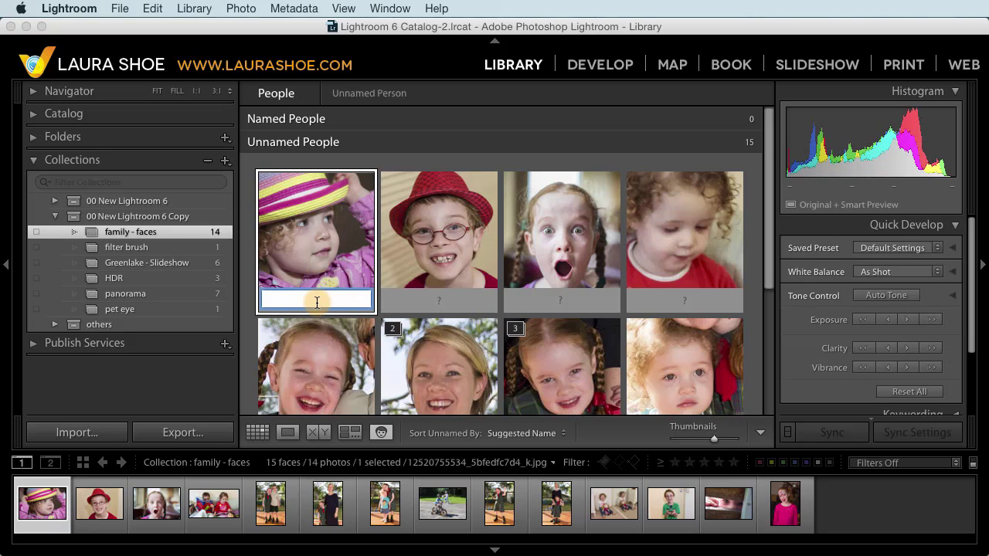
pyautogui.press('Return')
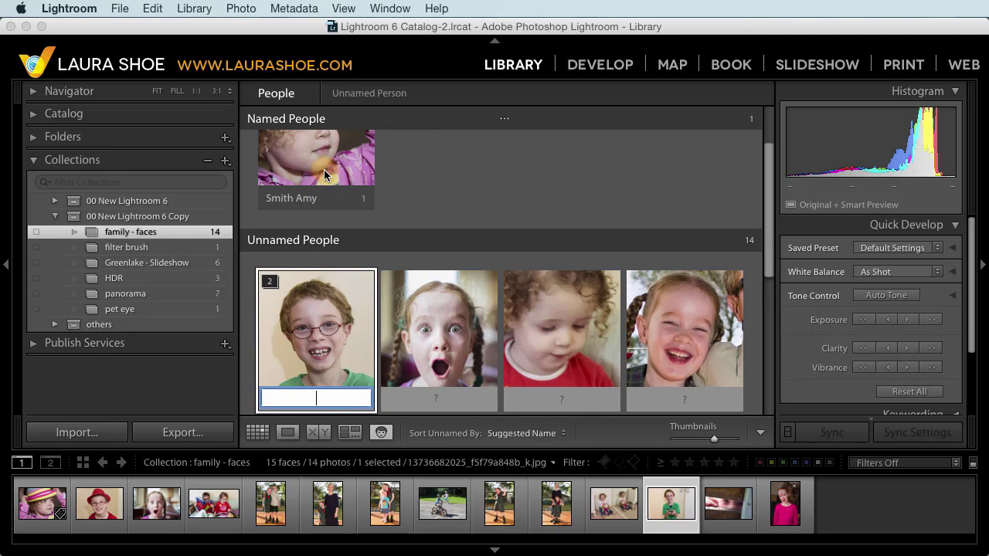
pyautogui.scroll(-3, 324, 174)
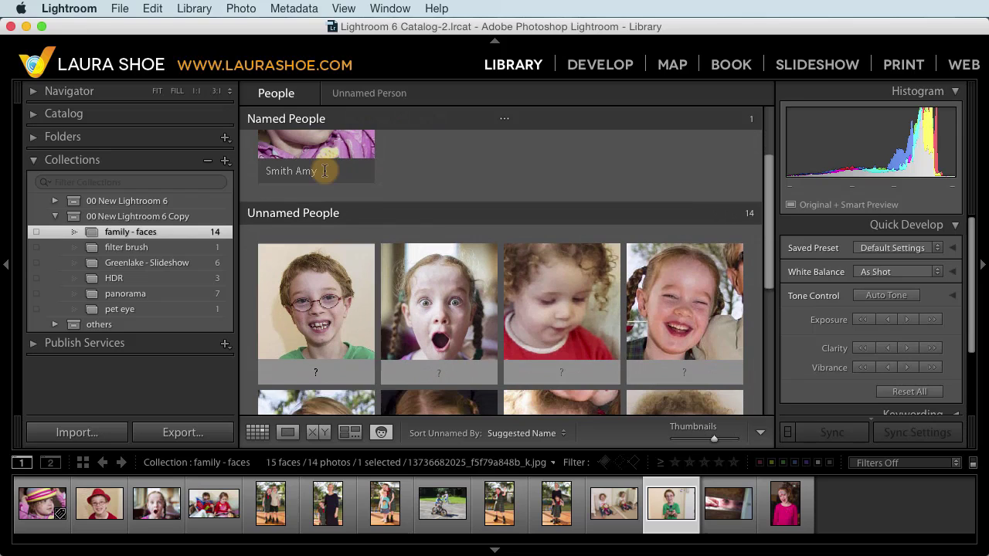
pyautogui.click(321, 372)
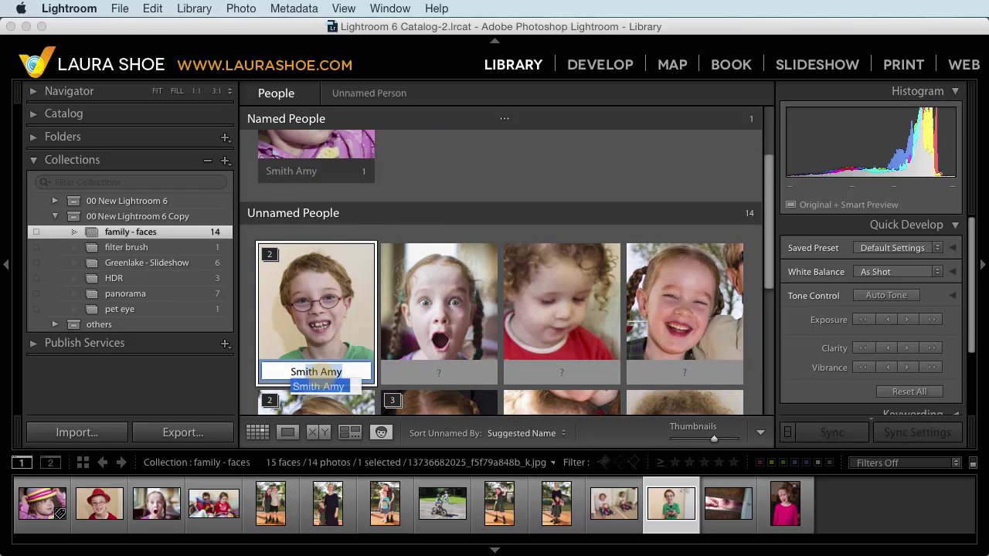
pyautogui.press('Return')
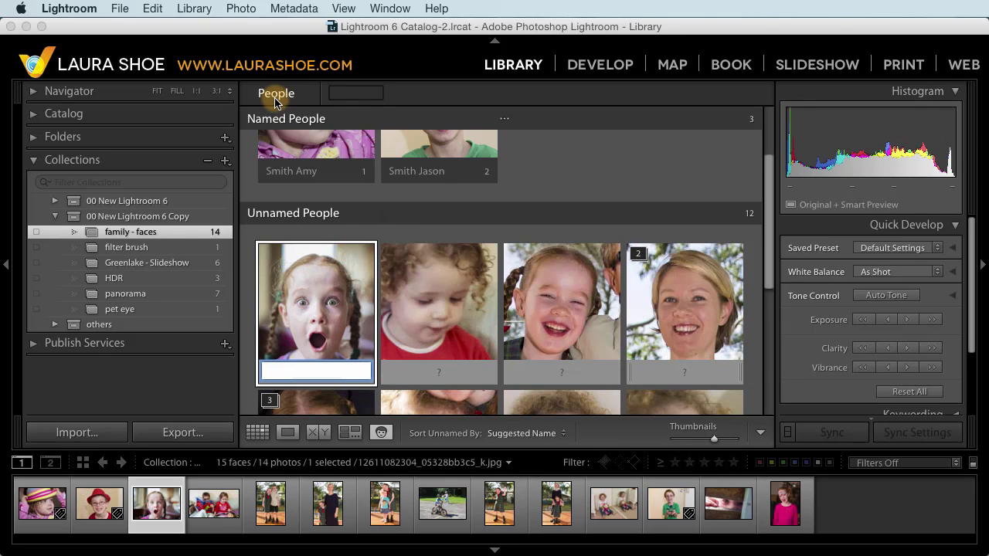
pyautogui.press('Escape')
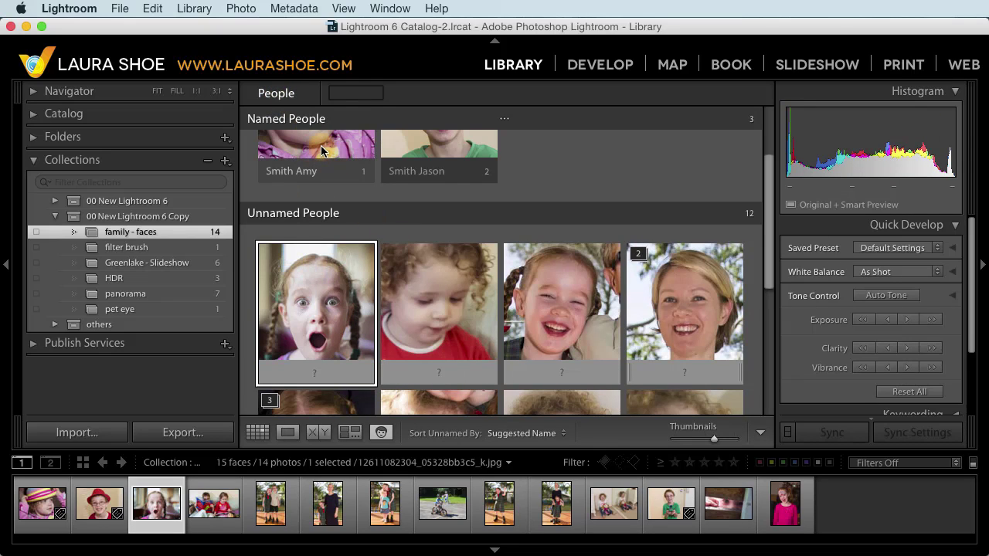
# Step: Confirm three similar faces as the named girl, then return to the People overview
pyautogui.click(322, 150)
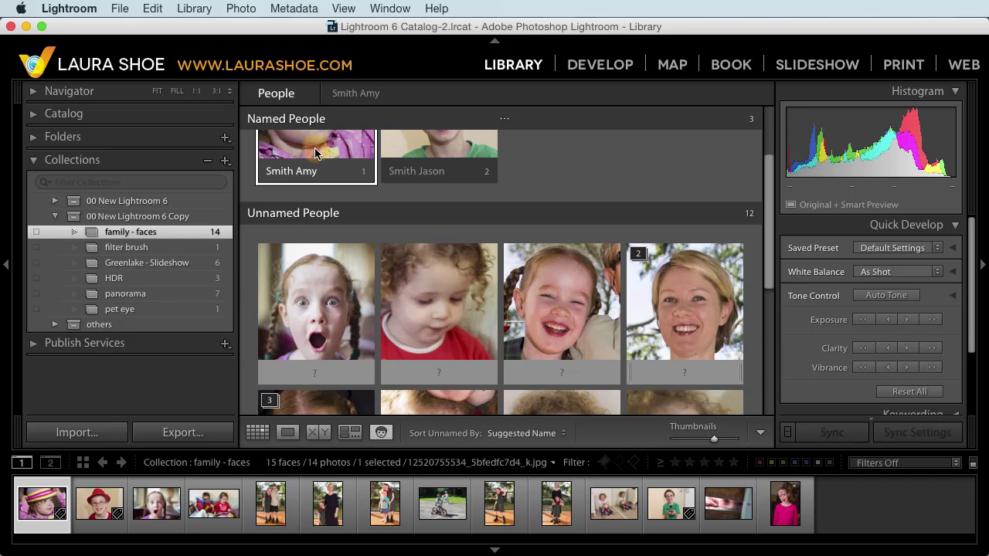
pyautogui.click(359, 95)
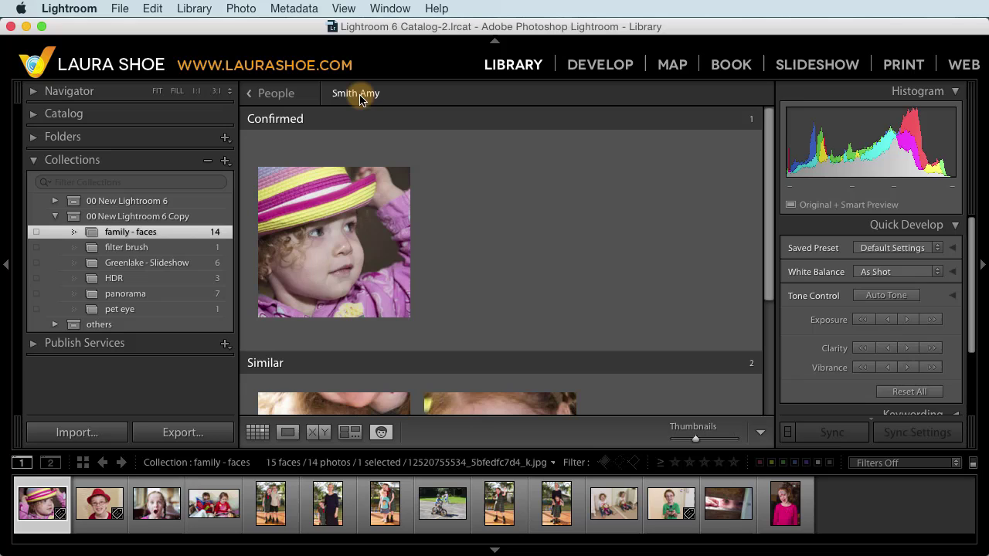
pyautogui.scroll(-5, 424, 263)
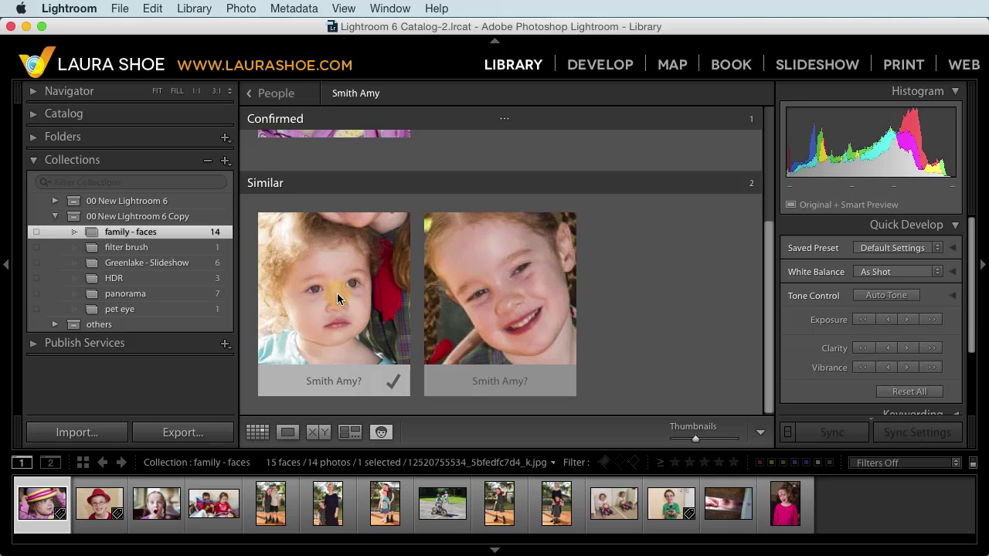
pyautogui.click(393, 383)
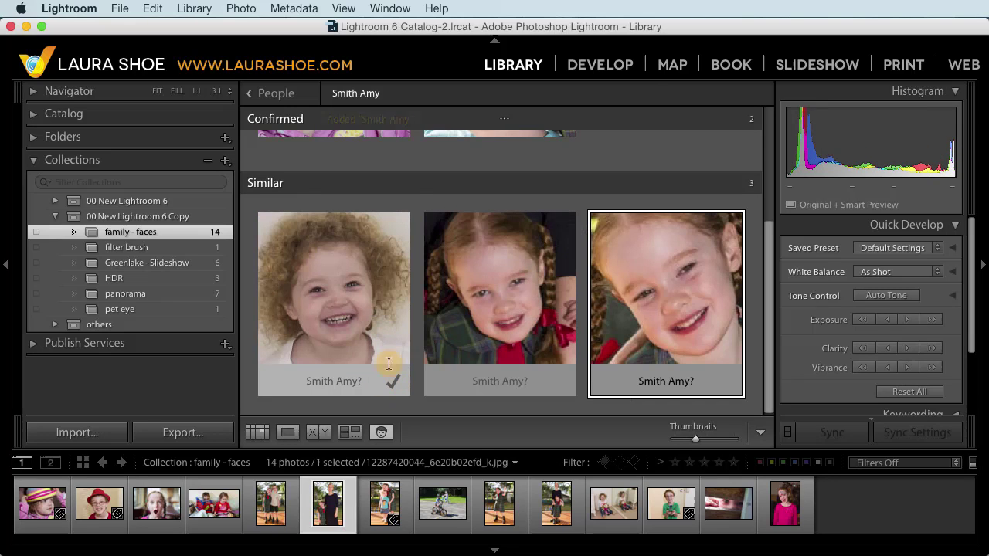
pyautogui.click(393, 382)
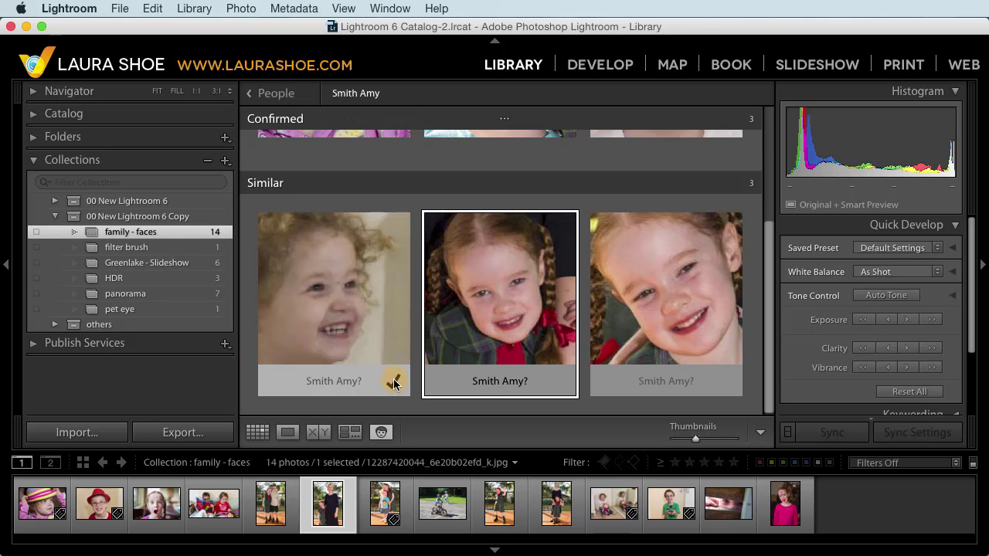
pyautogui.click(393, 382)
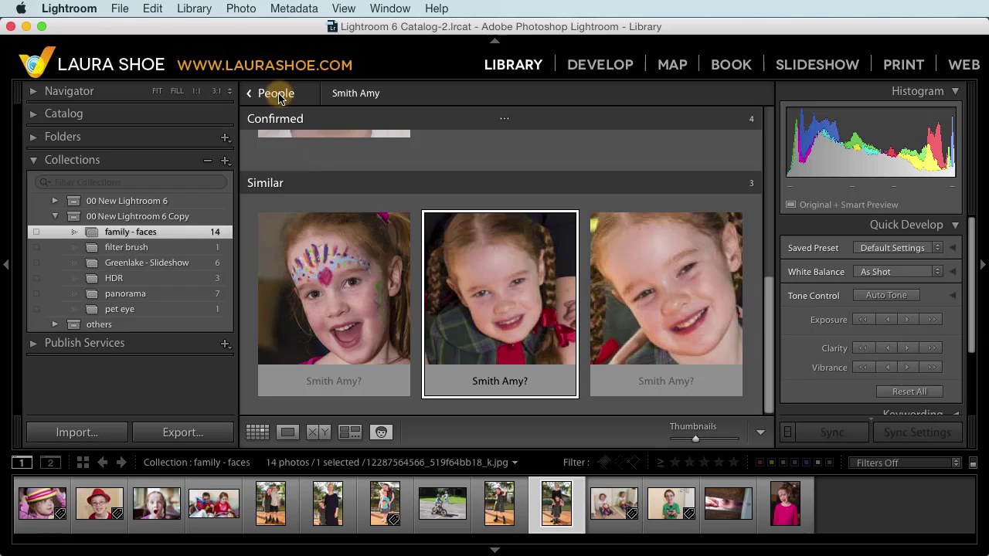
pyautogui.moveTo(348, 352)
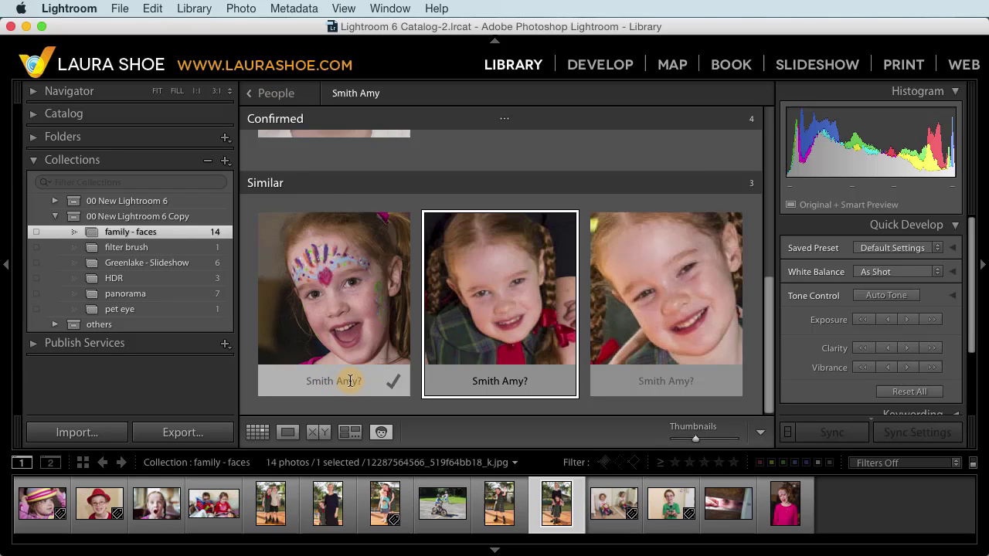
pyautogui.click(285, 96)
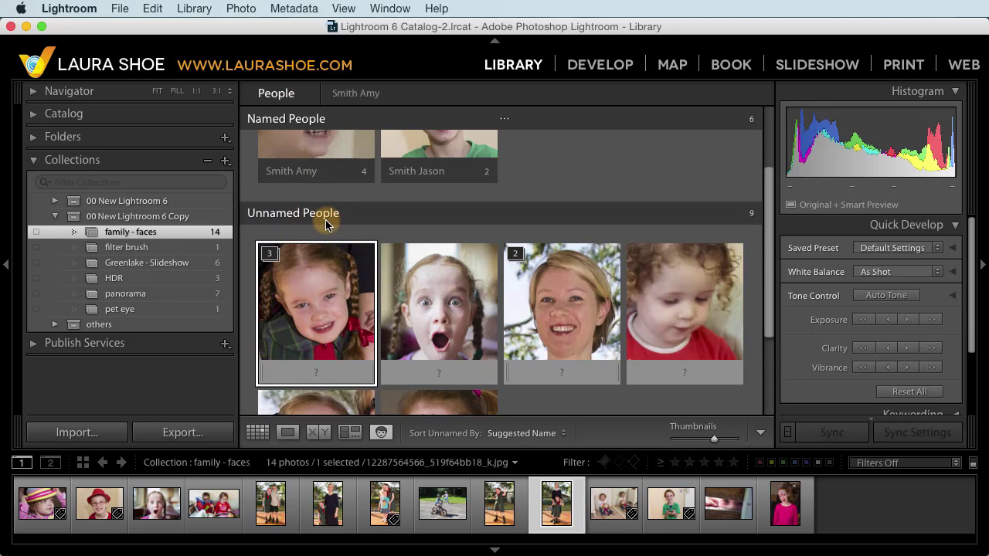
# Step: Switch to Loupe view and step through to the photo of the children reading
pyautogui.click(286, 433)
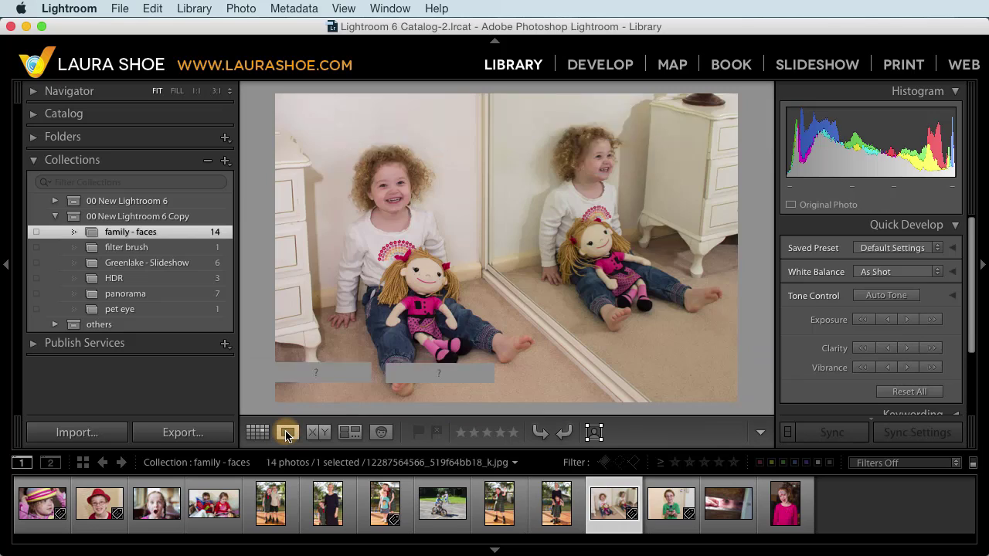
pyautogui.click(39, 483)
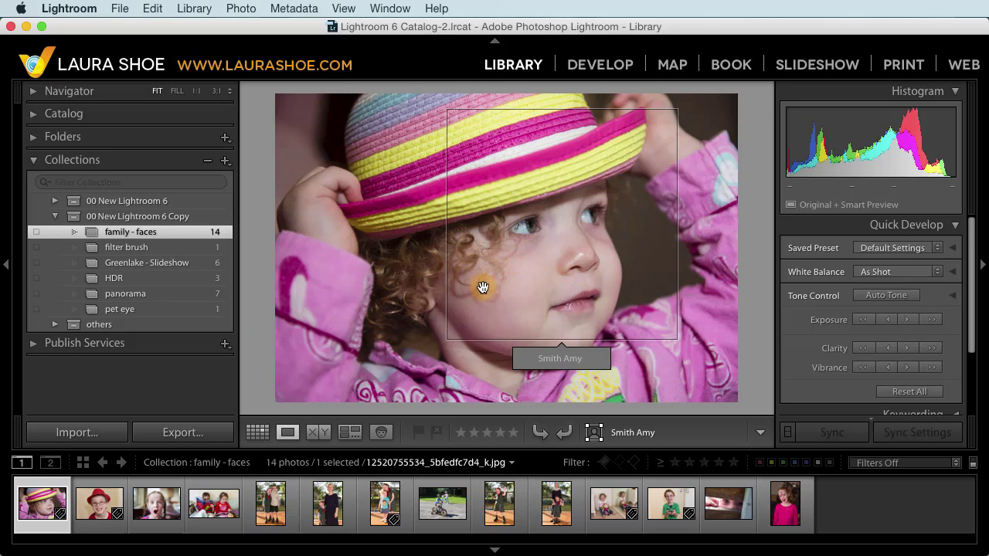
pyautogui.rightClick(74, 510)
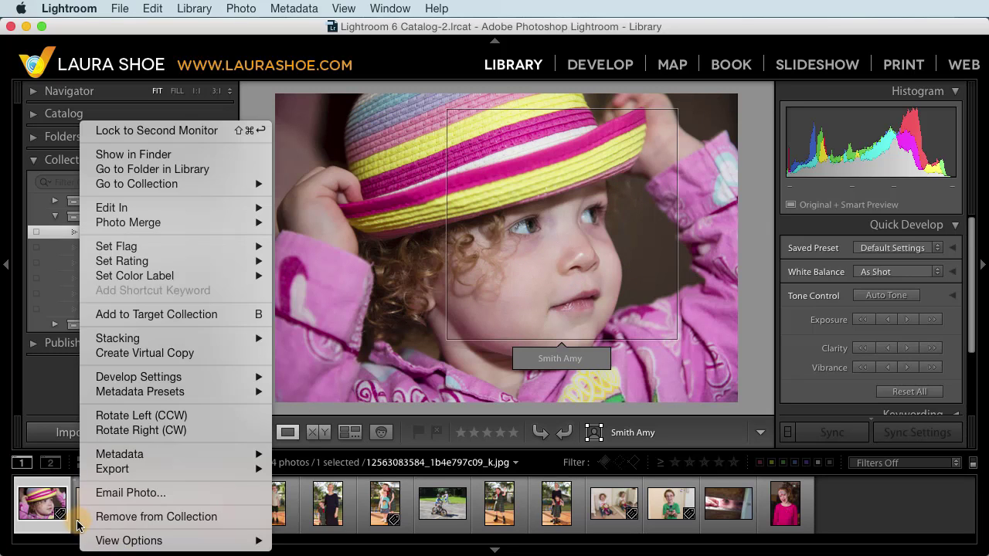
pyautogui.click(93, 507)
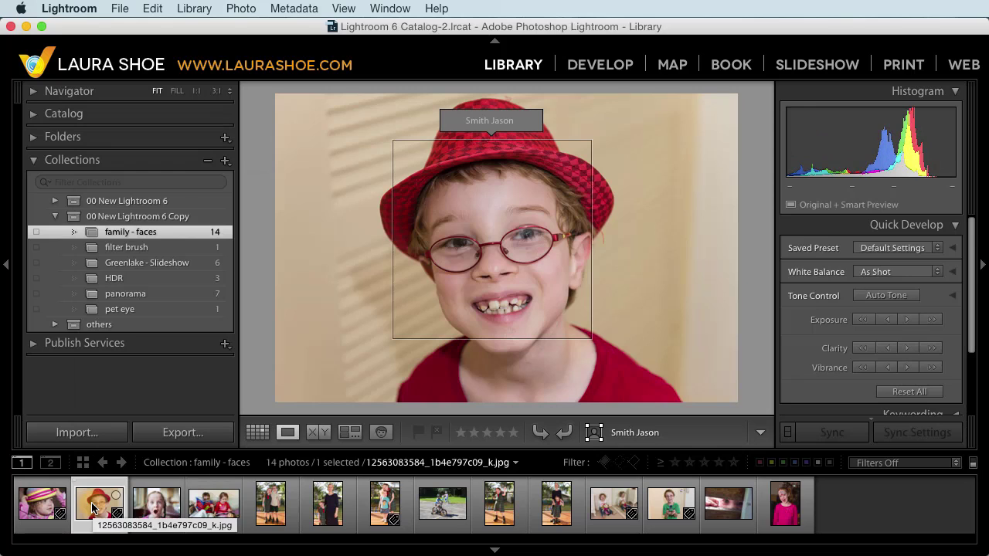
pyautogui.press('Right')
pyautogui.press('Right')
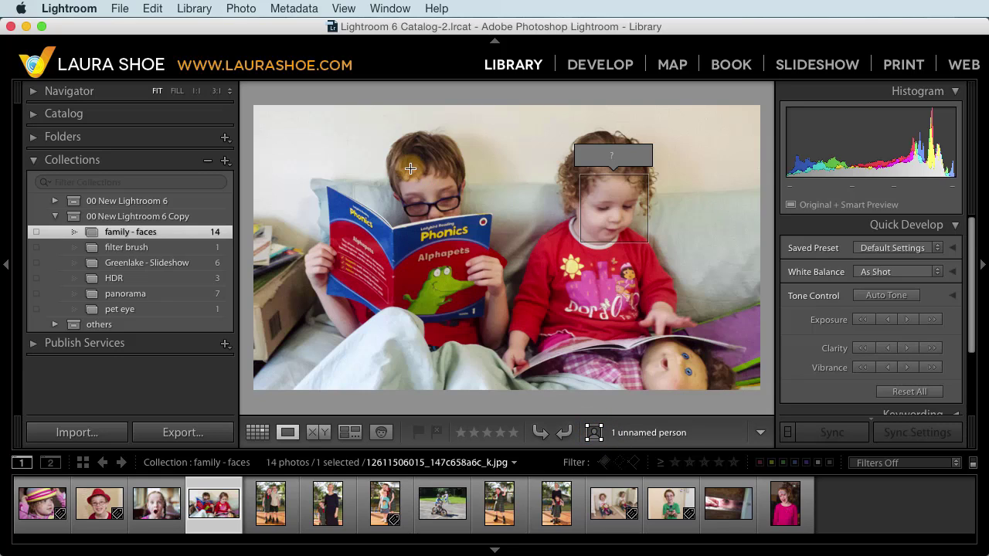
# Step: Draw a face region over the boy and tag it with his existing name
pyautogui.moveTo(390, 149); pyautogui.dragTo(477, 238)
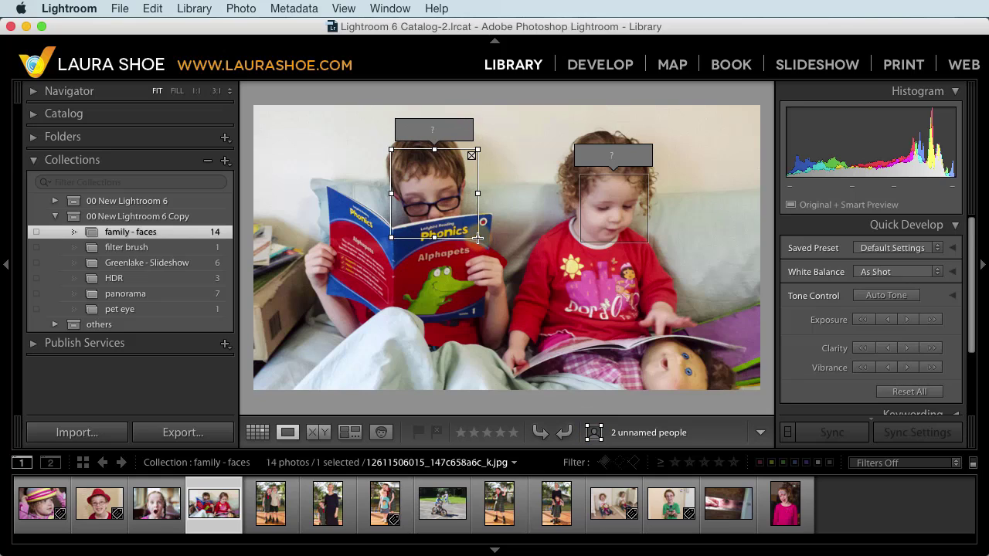
pyautogui.write('s')
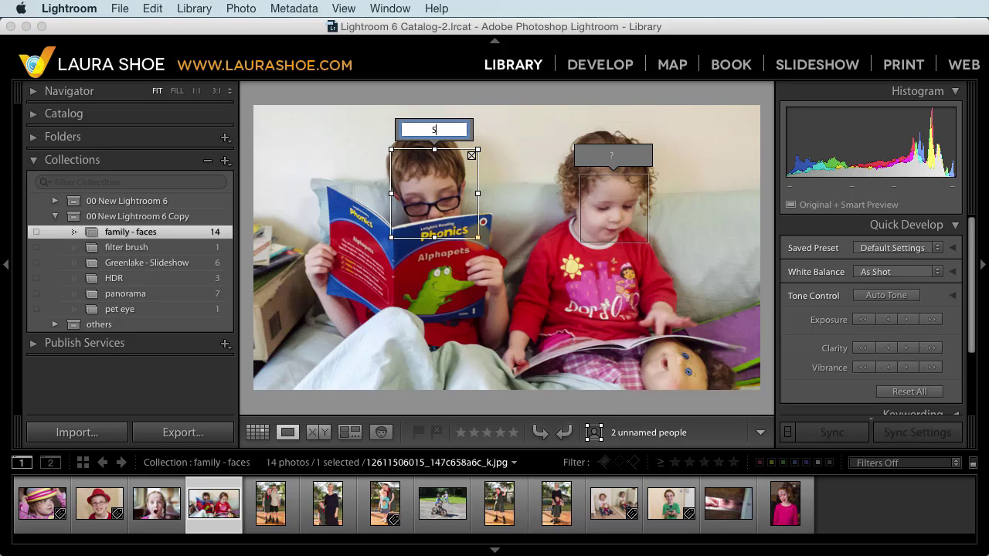
pyautogui.press('Down')
pyautogui.press('Return')
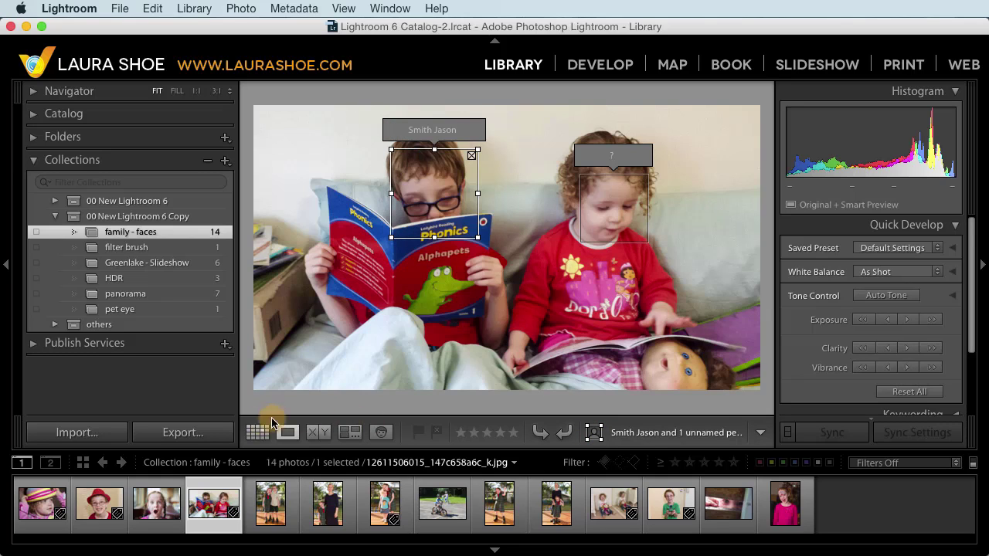
# Step: Return to the Grid view of the 14 family - faces photos
pyautogui.click(257, 432)
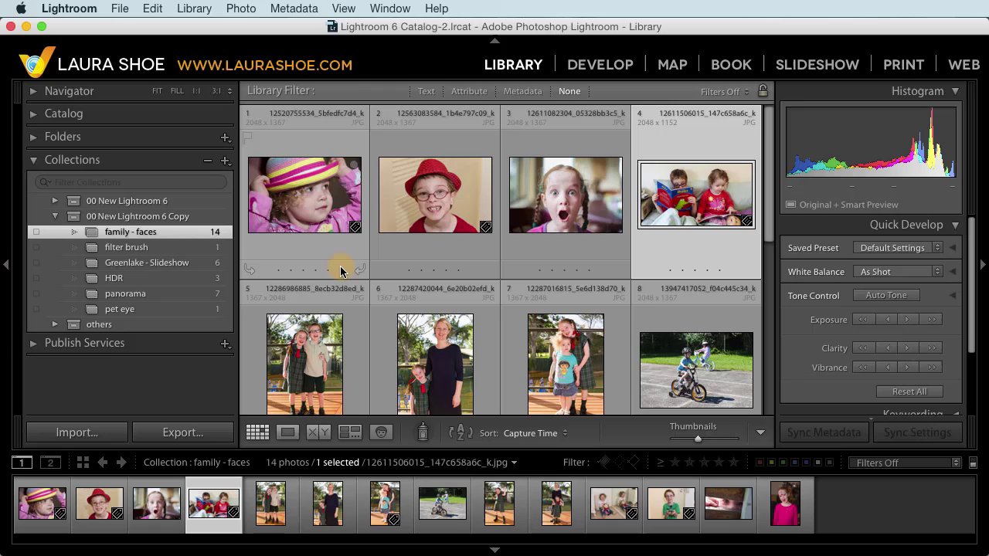
pyautogui.click(74, 431)
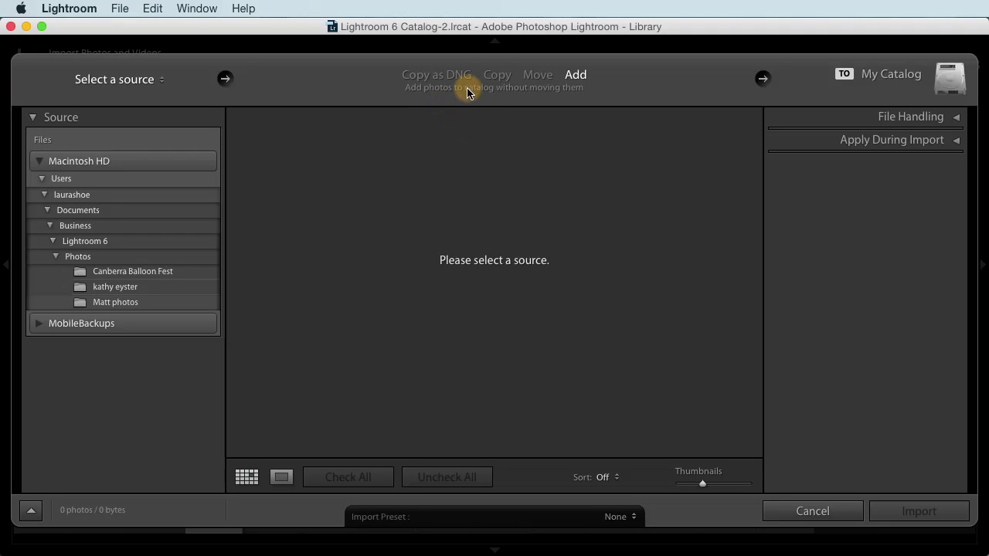
pyautogui.click(506, 80)
pyautogui.click(956, 117)
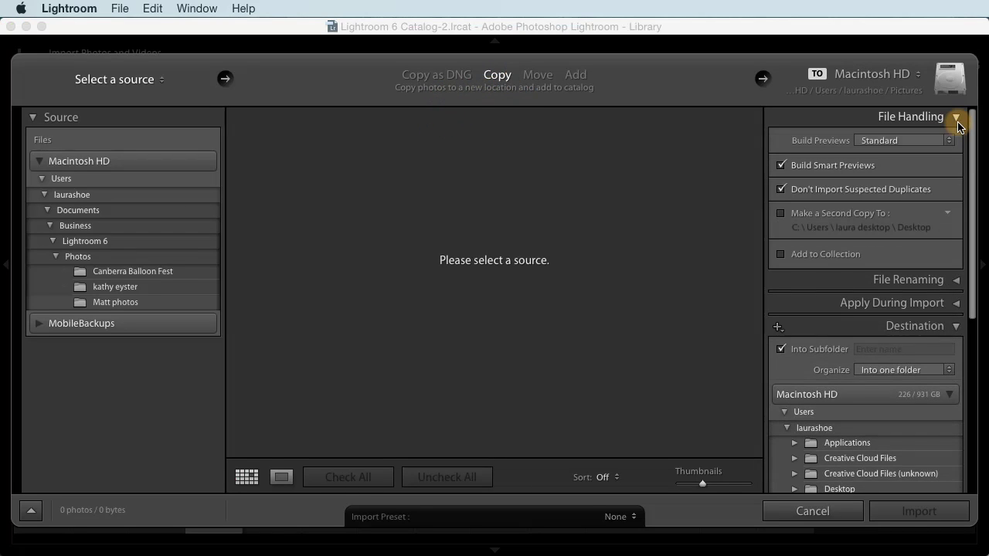
pyautogui.click(780, 255)
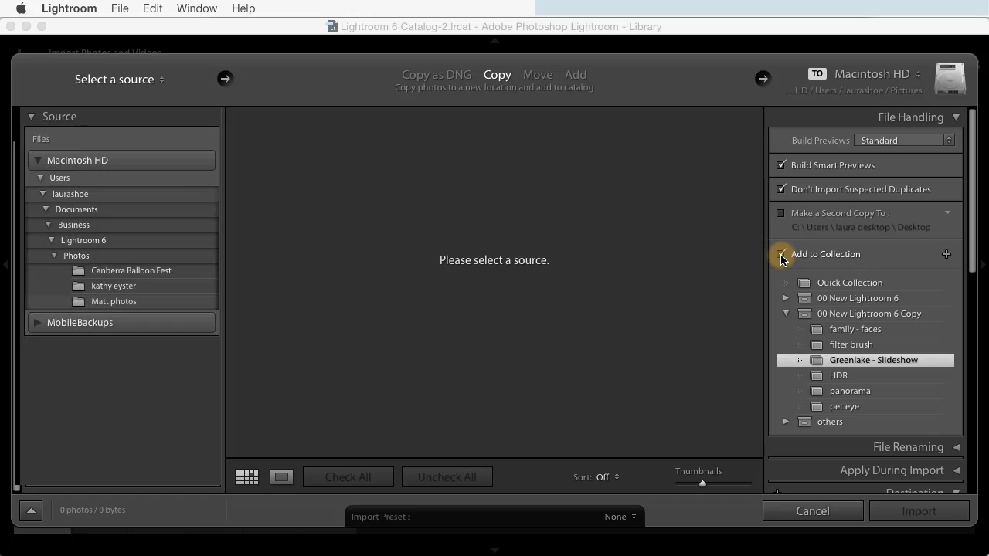
pyautogui.click(780, 254)
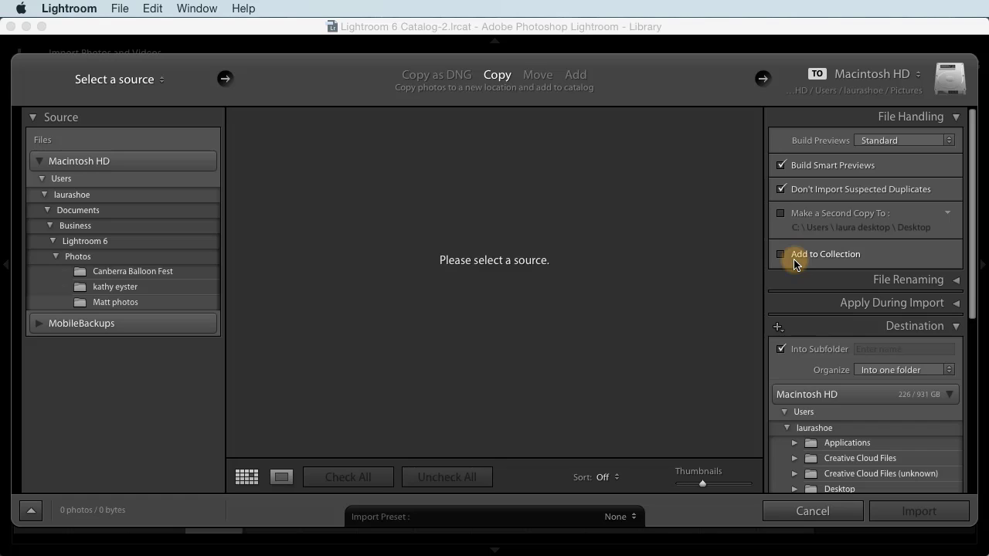
pyautogui.click(450, 77)
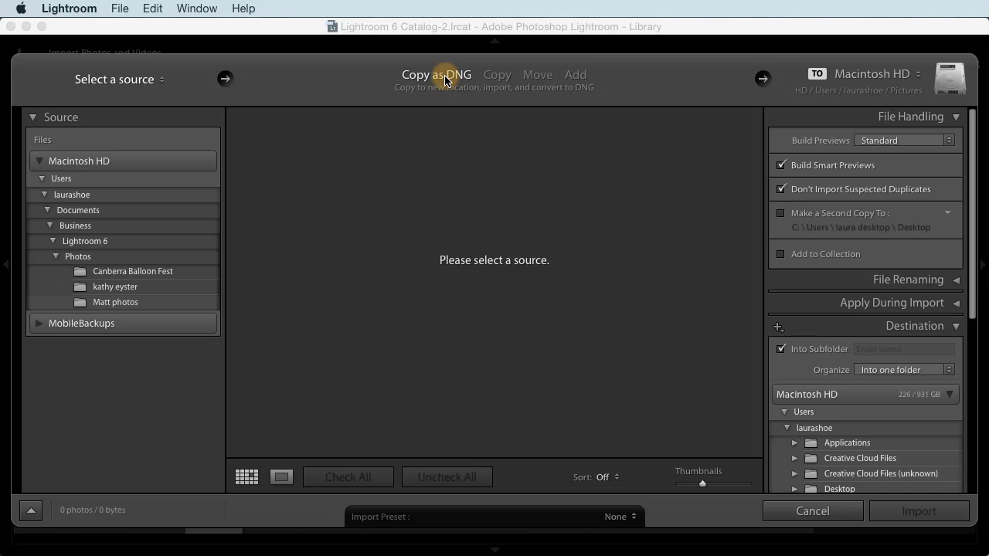
pyautogui.click(807, 512)
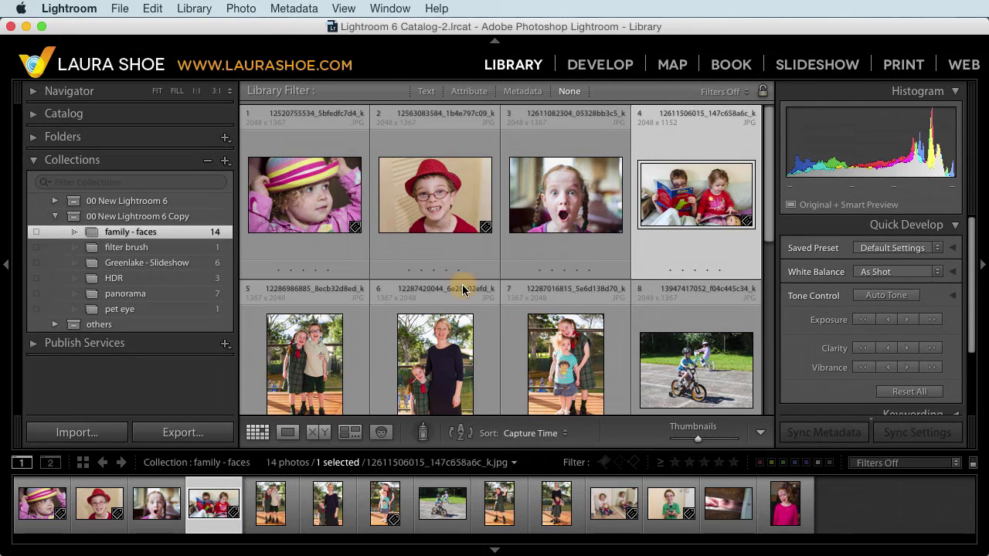
# Step: Open Greenlake - Slideshow in the Slideshow module with Pan and Zoom enabled
pyautogui.click(171, 265)
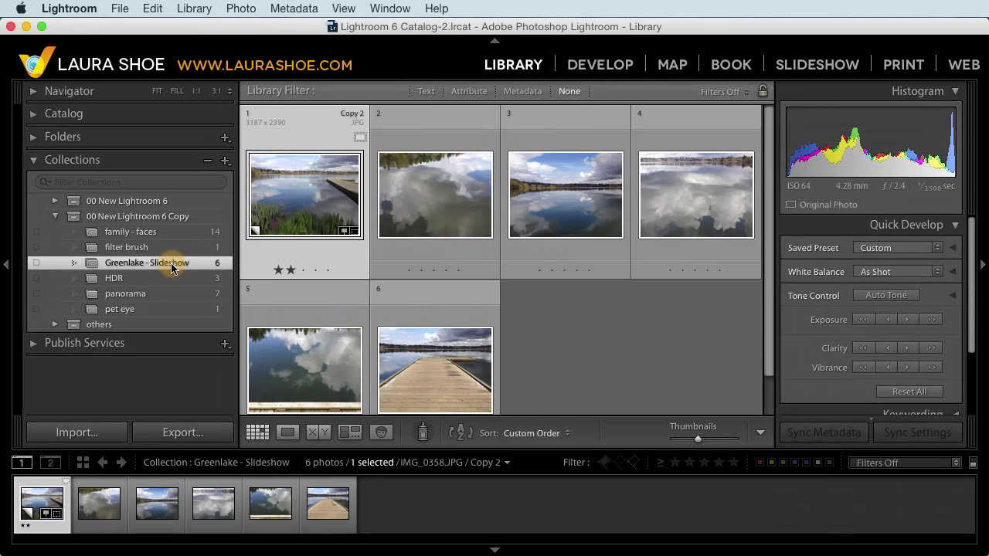
pyautogui.click(824, 66)
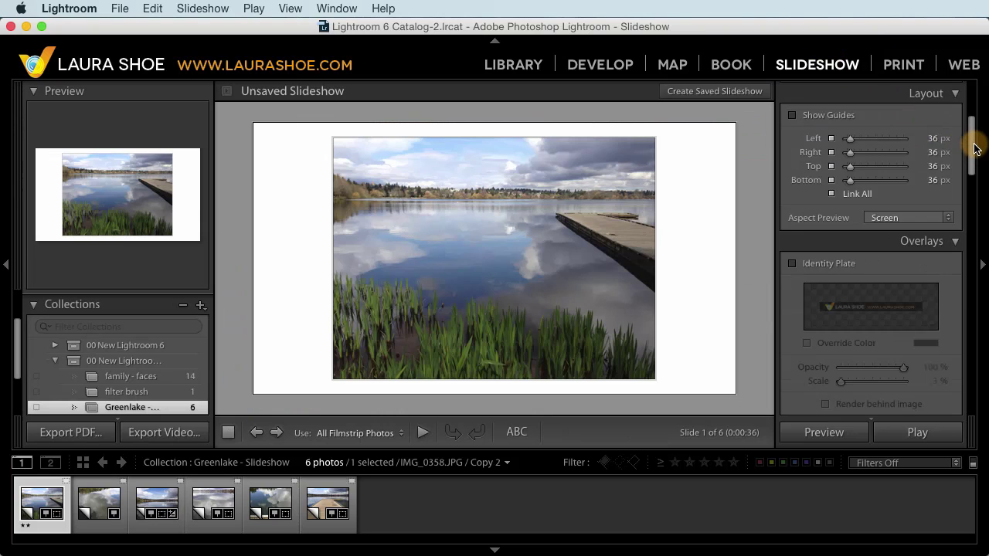
pyautogui.moveTo(975, 148); pyautogui.dragTo(977, 399)
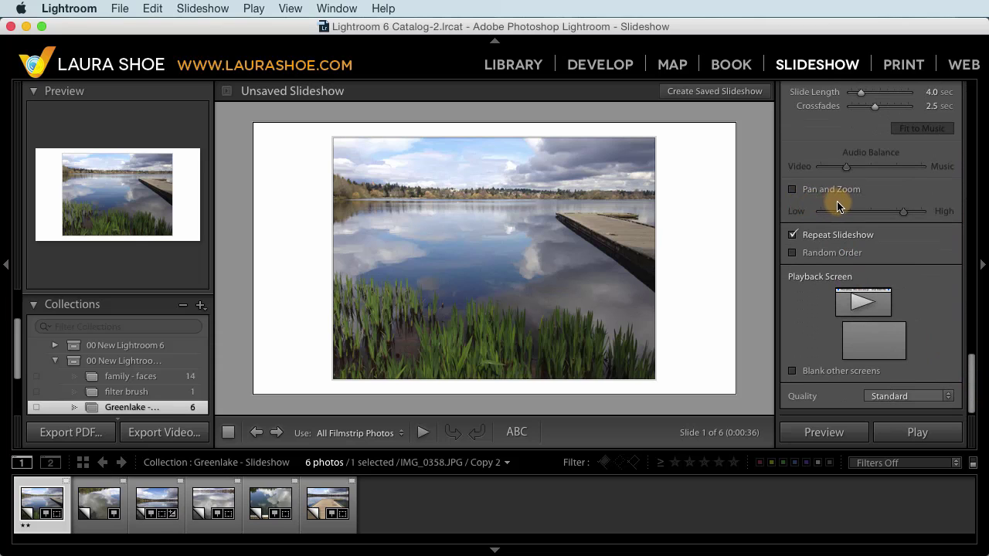
pyautogui.click(790, 189)
# Step: Preview the slideshow playing, then stop the preview
pyautogui.click(825, 433)
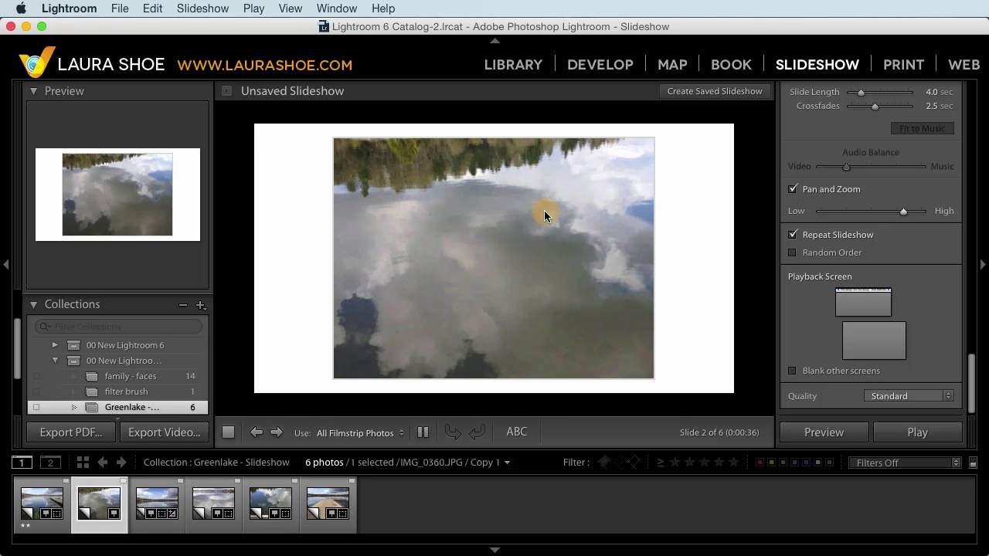
pyautogui.click(229, 433)
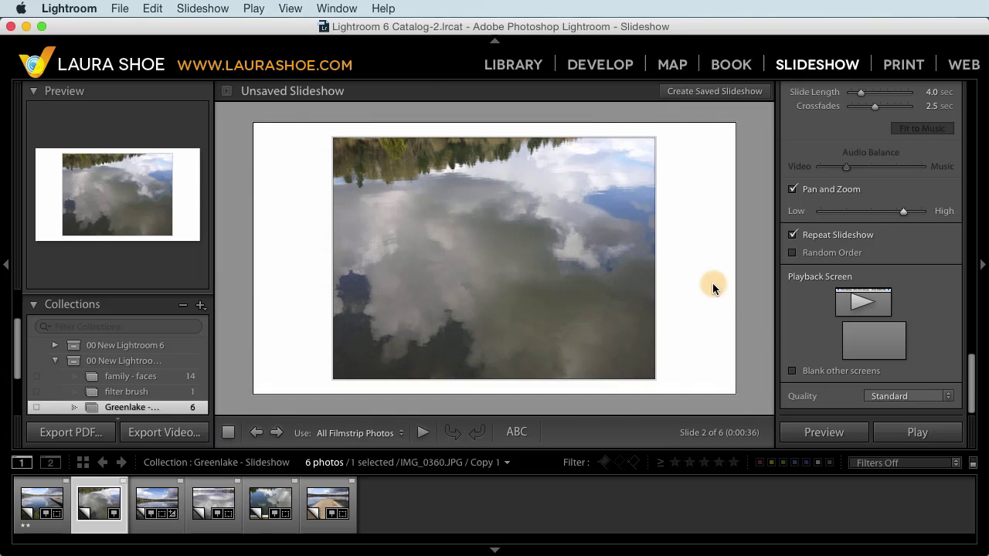
pyautogui.moveTo(973, 389); pyautogui.dragTo(977, 335)
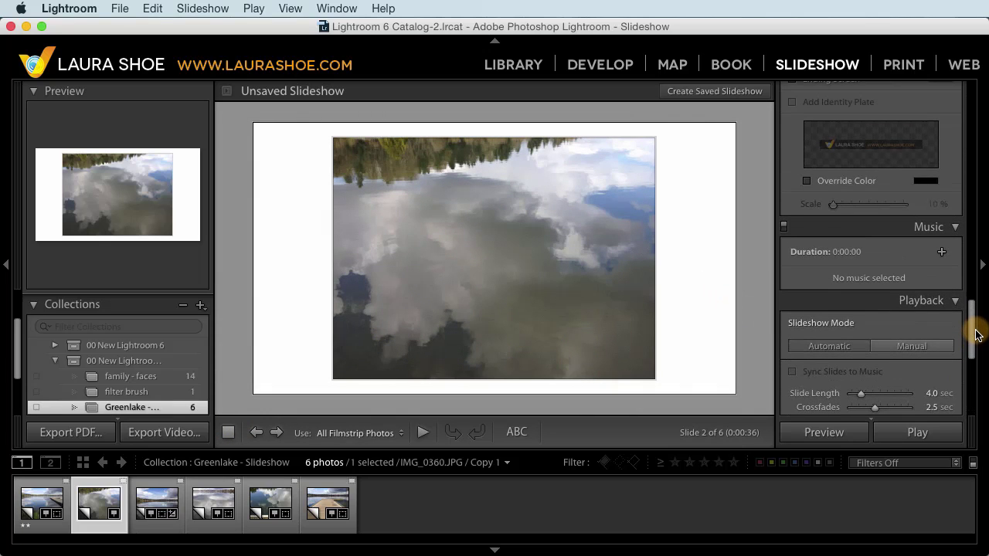
# Step: Add the Sunshine ver 2 and The Middle Aged Blues mp3s to the slideshow music, Sunshine first
pyautogui.click(943, 253)
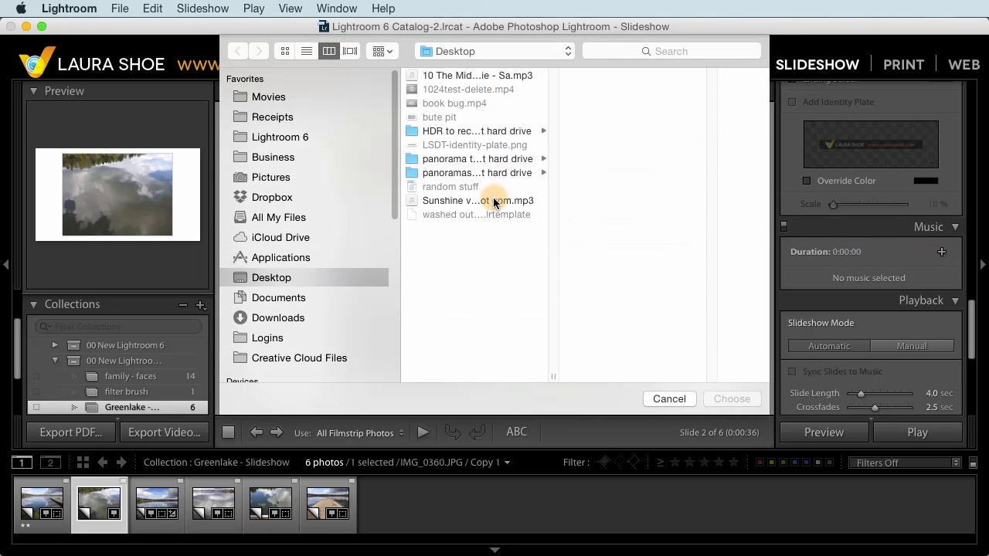
pyautogui.click(494, 201)
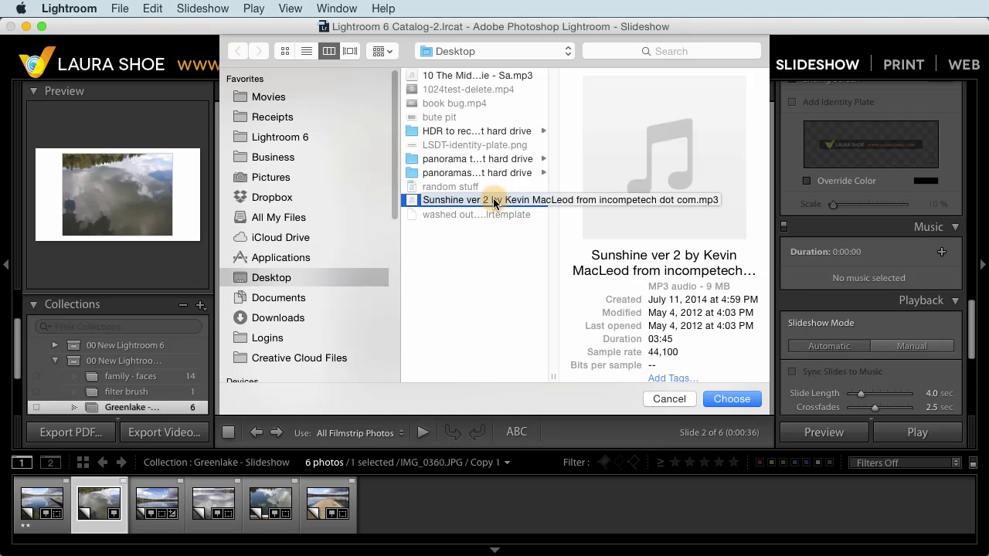
pyautogui.keyDown('super'); pyautogui.click(508, 75); pyautogui.keyUp('super')
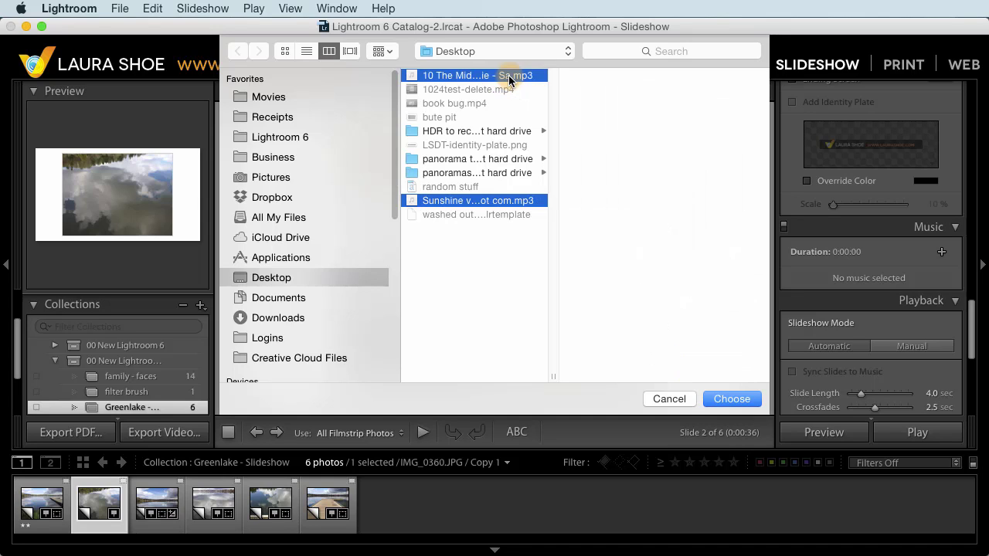
pyautogui.click(731, 399)
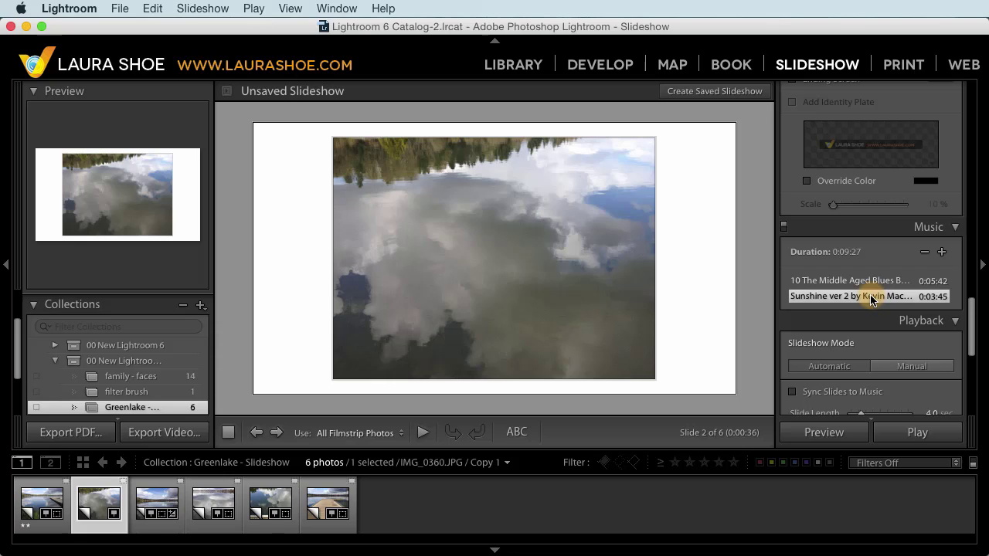
pyautogui.moveTo(870, 300); pyautogui.dragTo(874, 281)
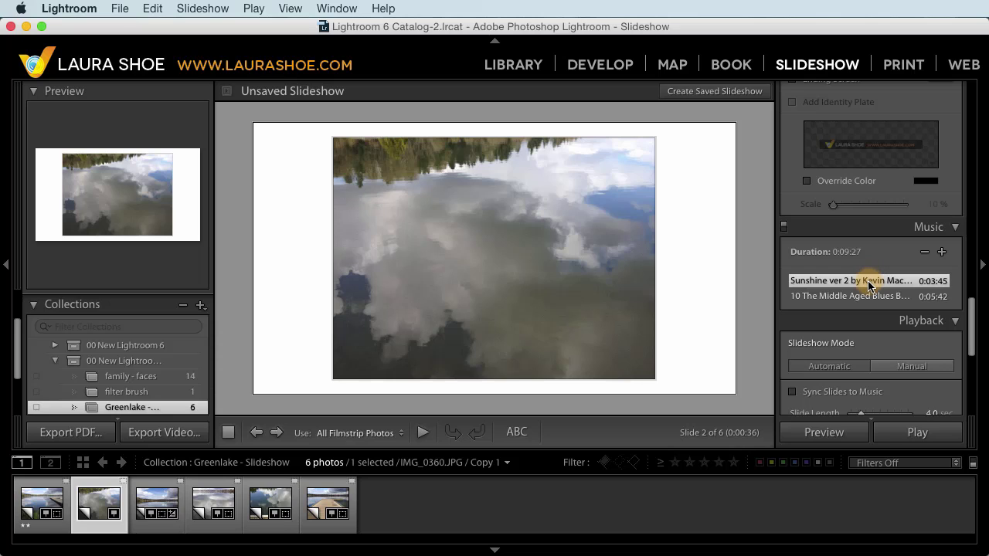
pyautogui.scroll(-4, 835, 322)
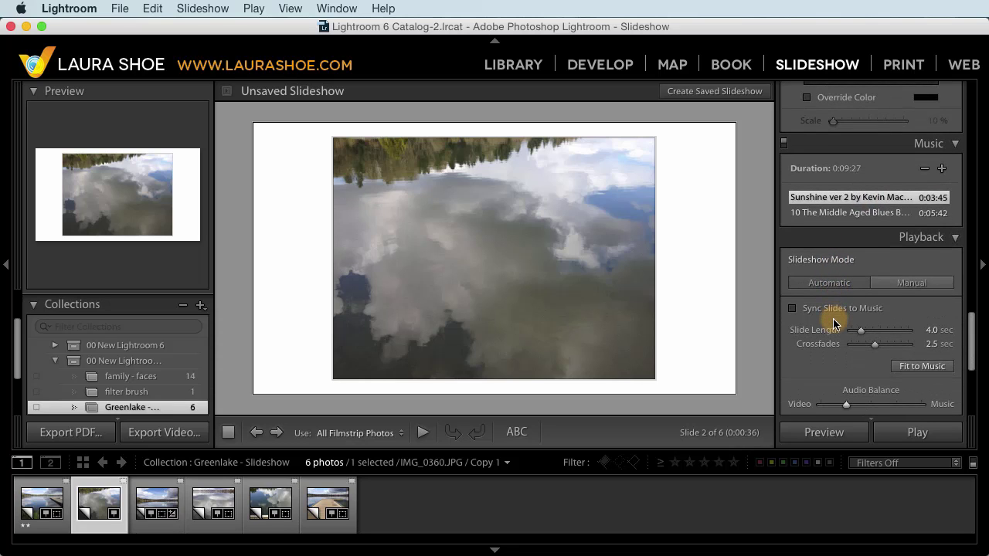
# Step: Turn on Sync Slides to Music, then preview the slideshow with its soundtrack and stop it
pyautogui.click(791, 308)
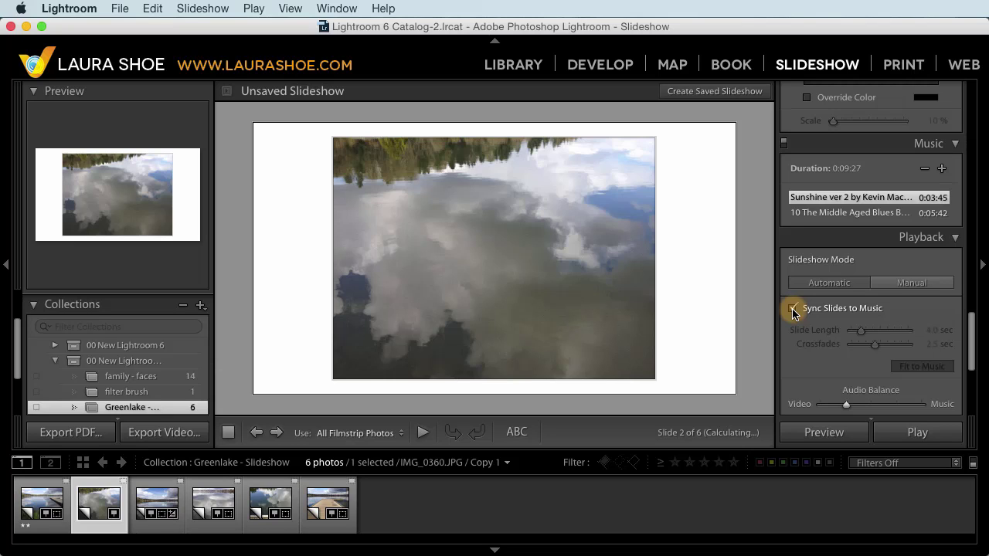
pyautogui.click(817, 433)
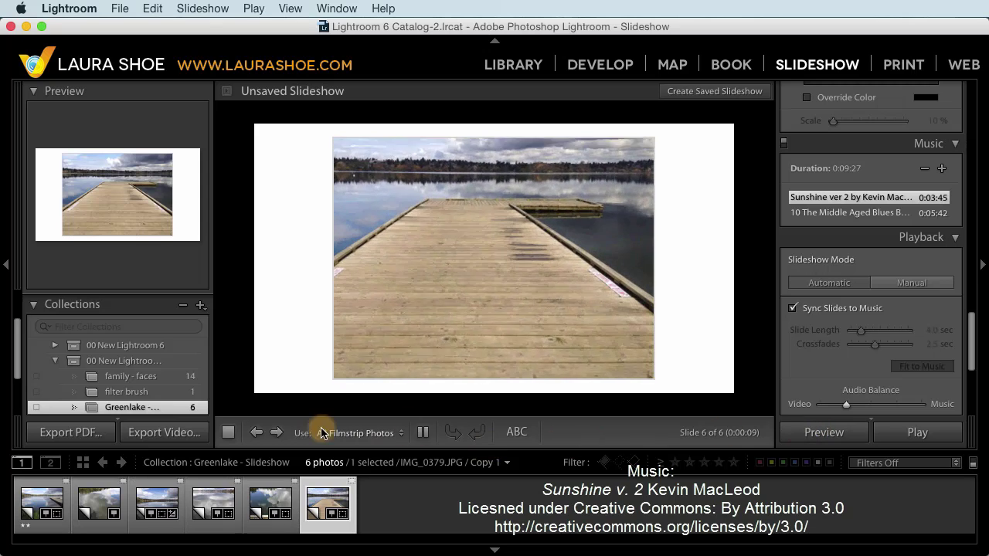
pyautogui.click(228, 433)
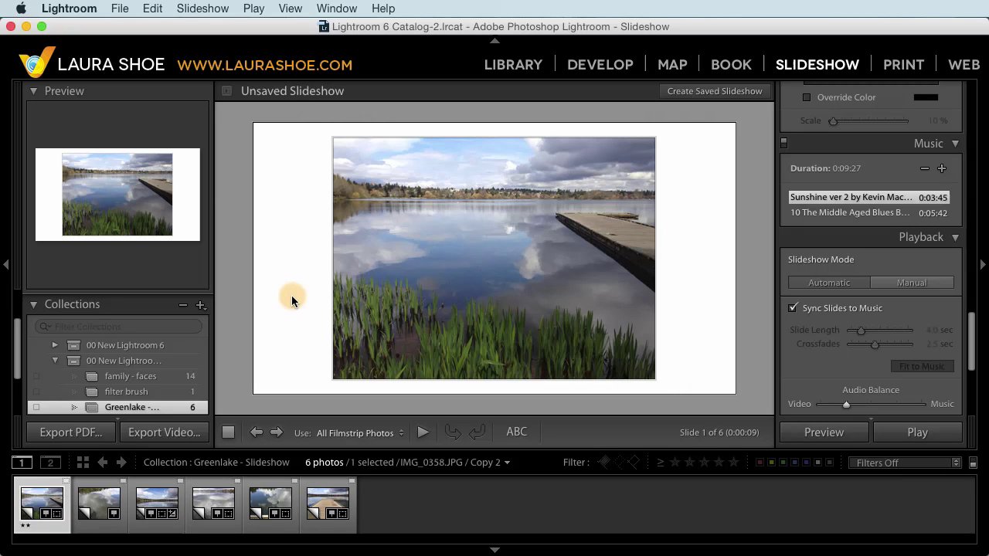
# Step: Switch to the Web module and pick Square Gallery, then Track Gallery, as the layout style
pyautogui.click(965, 66)
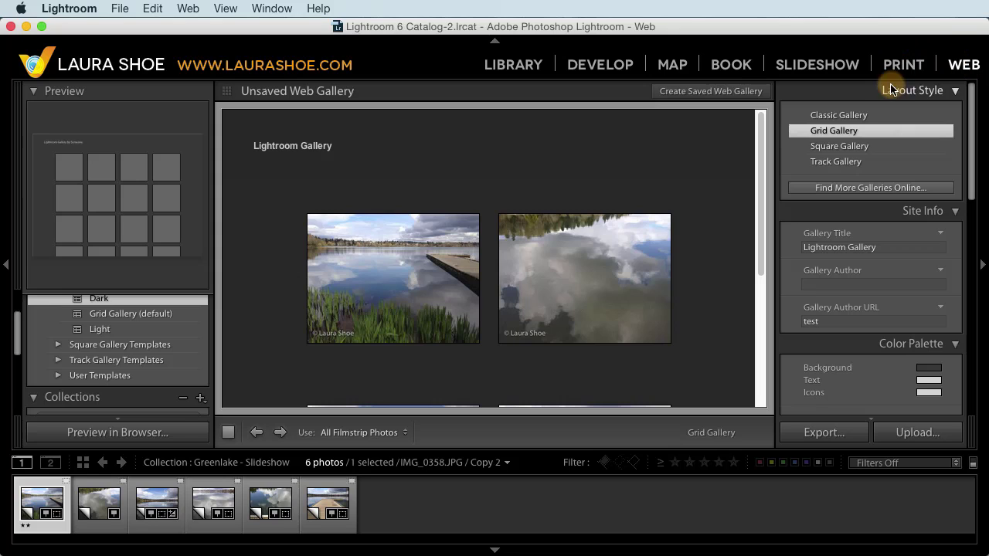
pyautogui.click(835, 147)
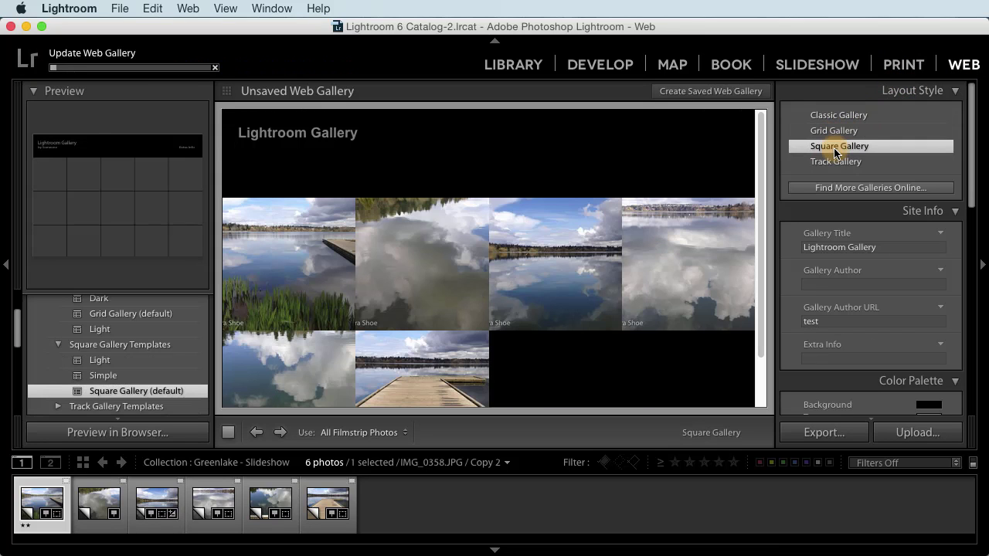
pyautogui.click(834, 162)
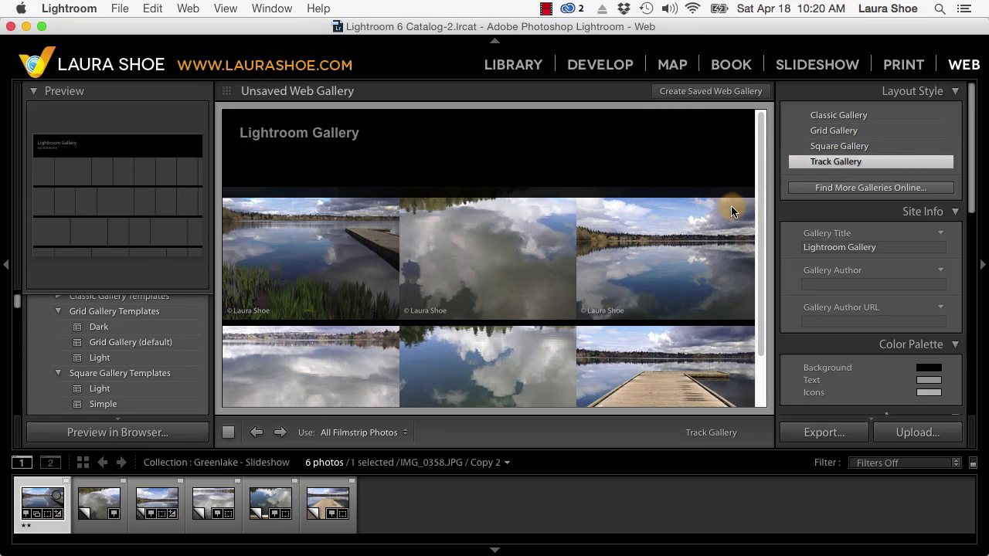
# Step: Enlarge the third gallery photo, step through to the last one, and close the lightbox
pyautogui.click(644, 254)
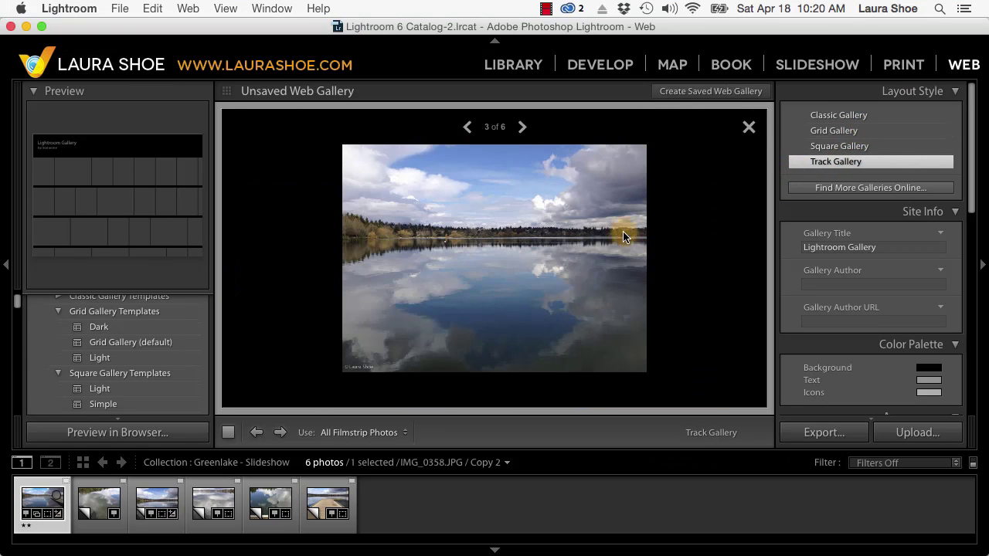
pyautogui.click(522, 127)
pyautogui.click(522, 127)
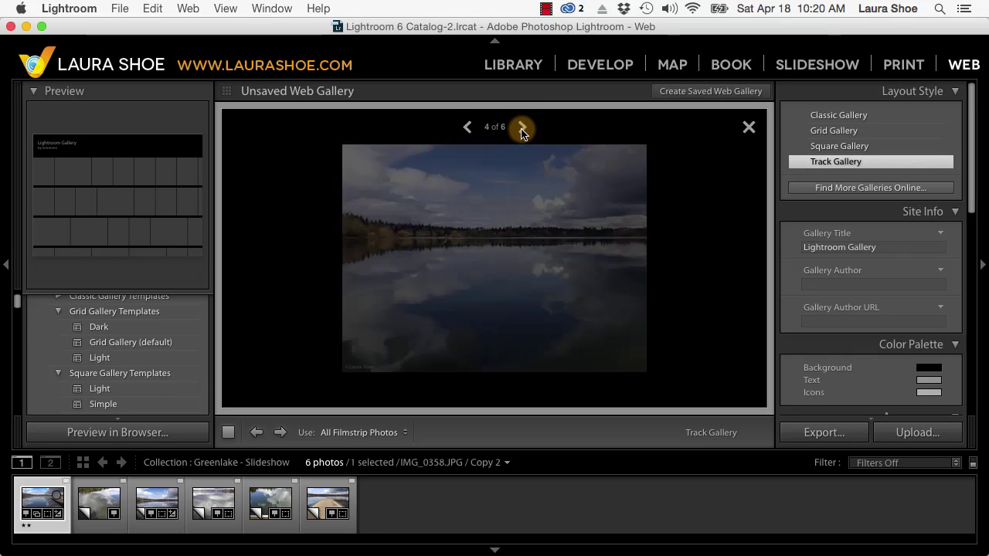
pyautogui.click(522, 128)
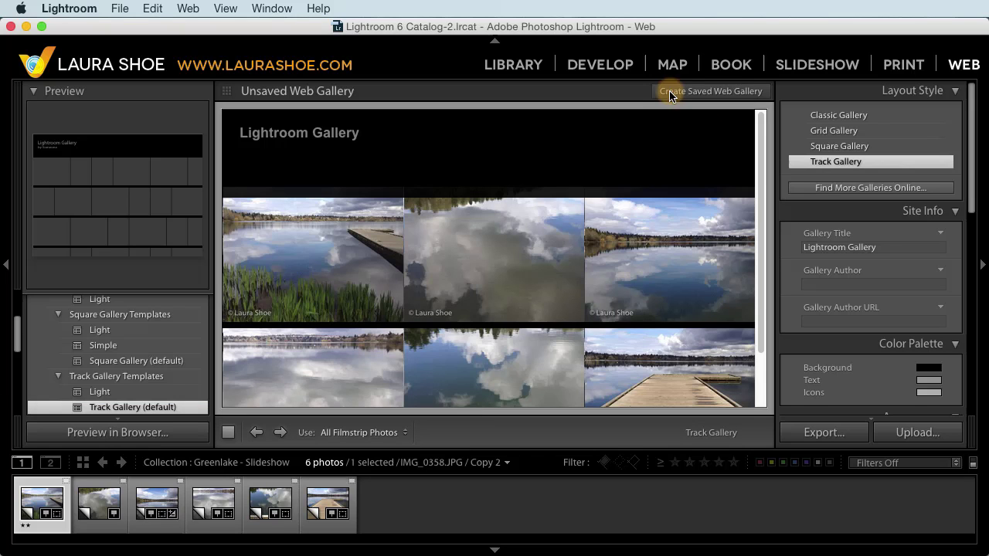
# Step: Set the lake-and-dock photo's Exposure to -0.80 in Develop, then open Lightroom Preferences
pyautogui.click(600, 64)
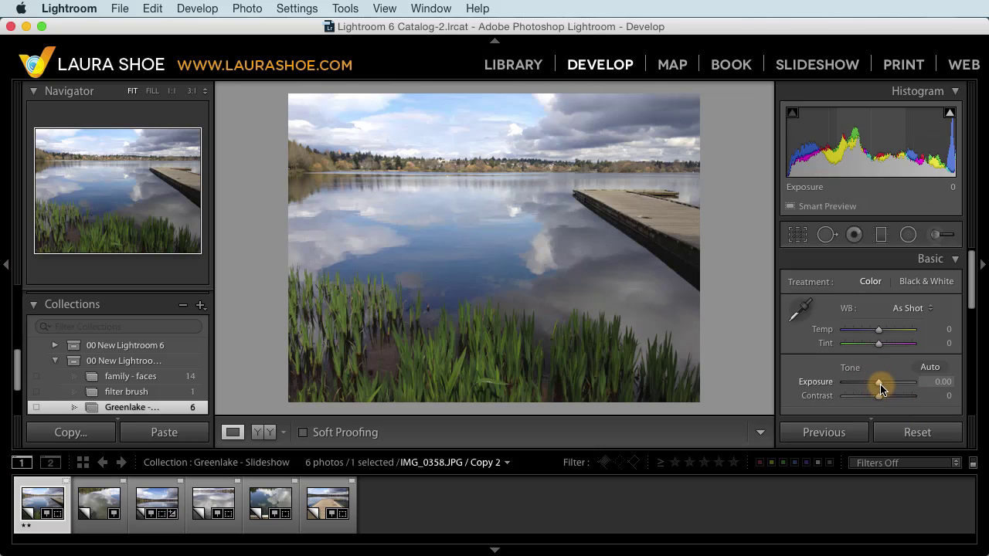
pyautogui.moveTo(881, 386)
pyautogui.mouseDown()
pyautogui.moveTo(902, 388)
pyautogui.moveTo(875, 386)
pyautogui.mouseUp()
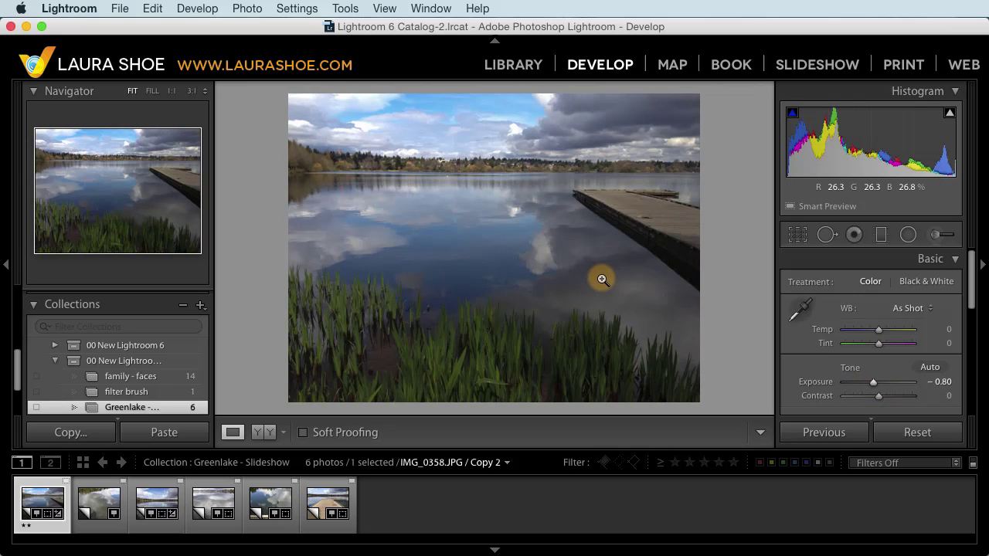
pyautogui.click(69, 9)
pyautogui.click(82, 49)
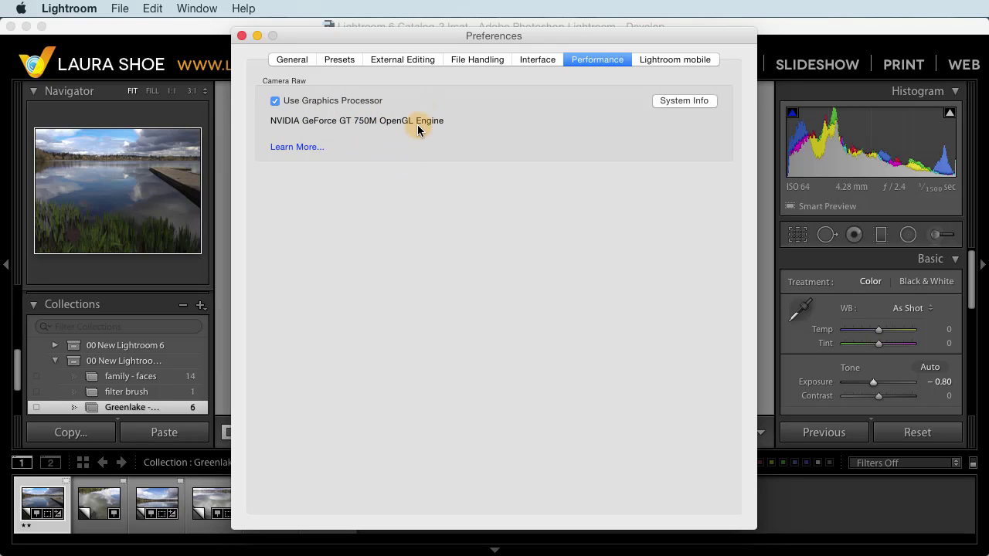
# Step: Close Preferences with Use Graphics Processor on and select the foggy beach photo _MG_0592.CR2
pyautogui.press('super+w')
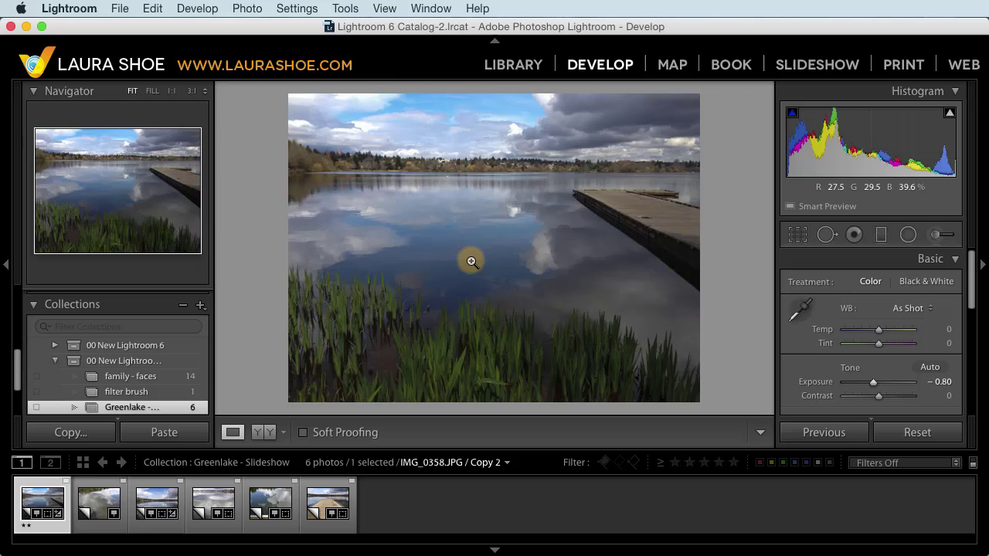
pyautogui.click(151, 506)
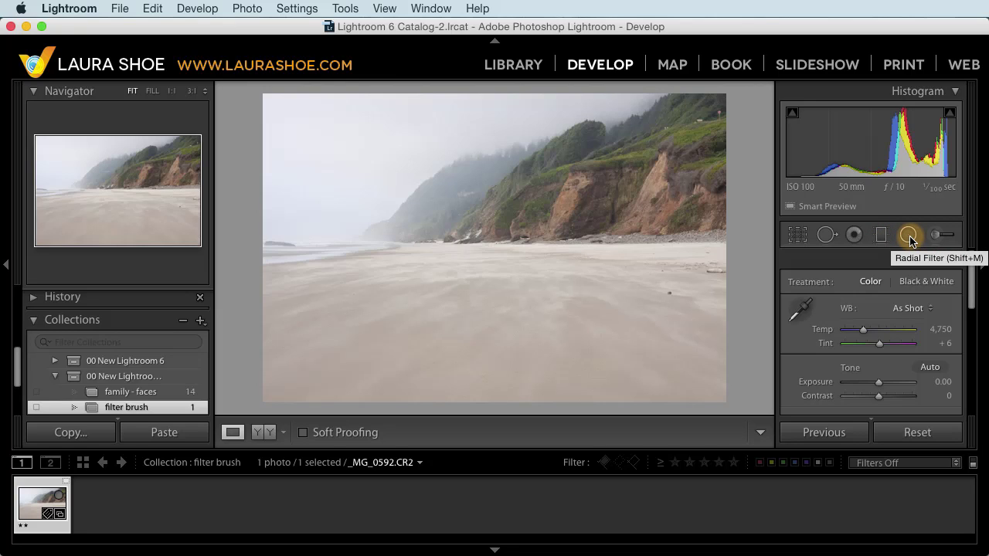
# Step: Draw a graduated filter across the beach horizon and set Show Edit Pins to Auto
pyautogui.click(881, 236)
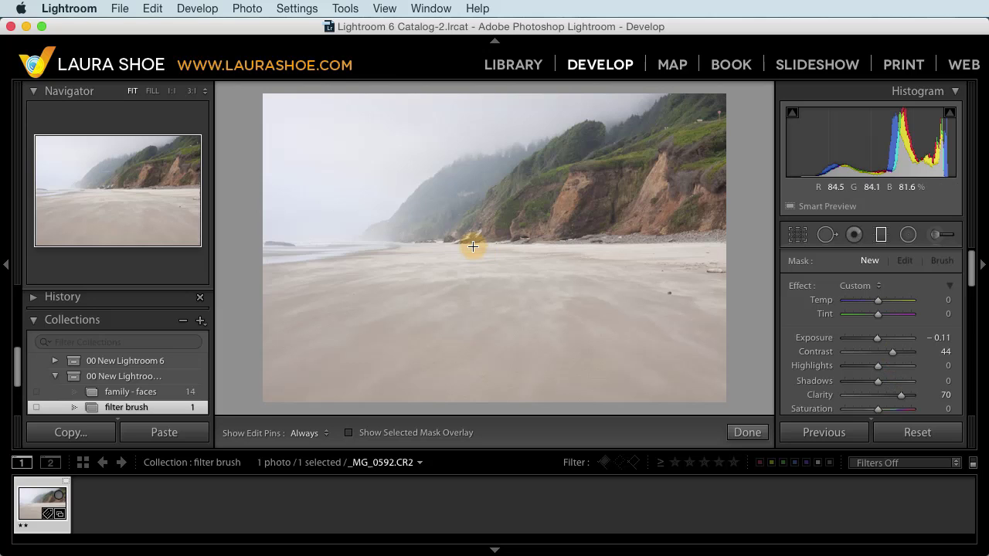
pyautogui.moveTo(478, 251); pyautogui.dragTo(477, 231)
pyautogui.click(313, 433)
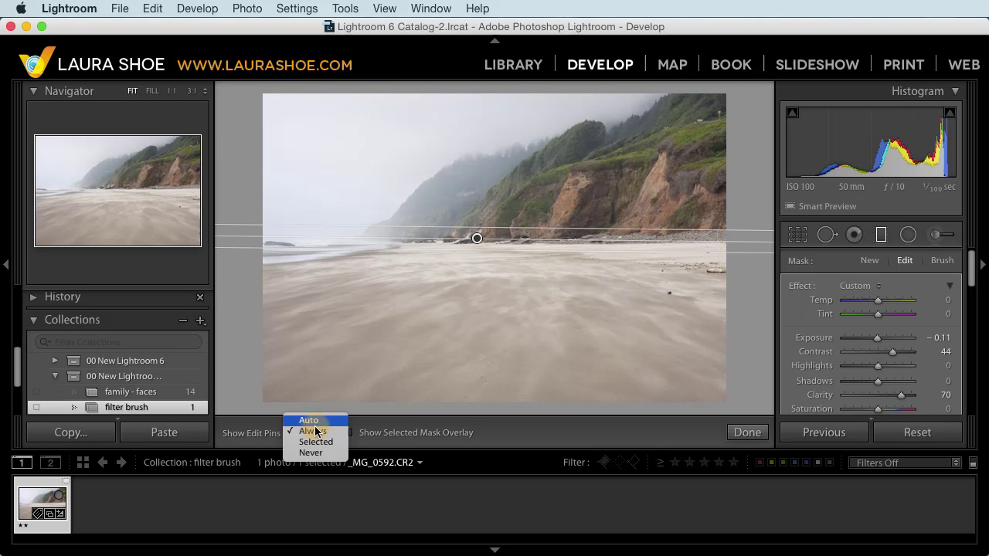
pyautogui.click(312, 422)
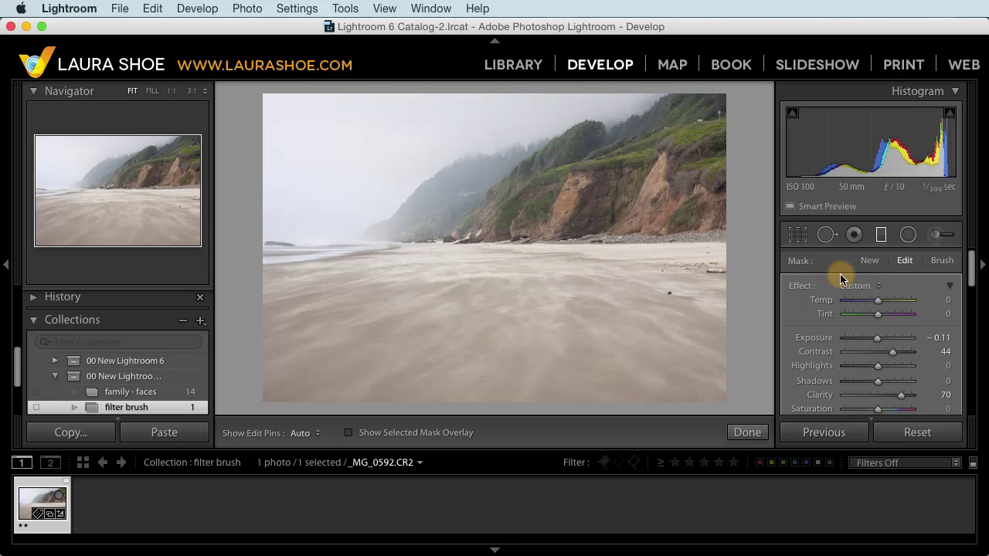
pyautogui.moveTo(342, 227)
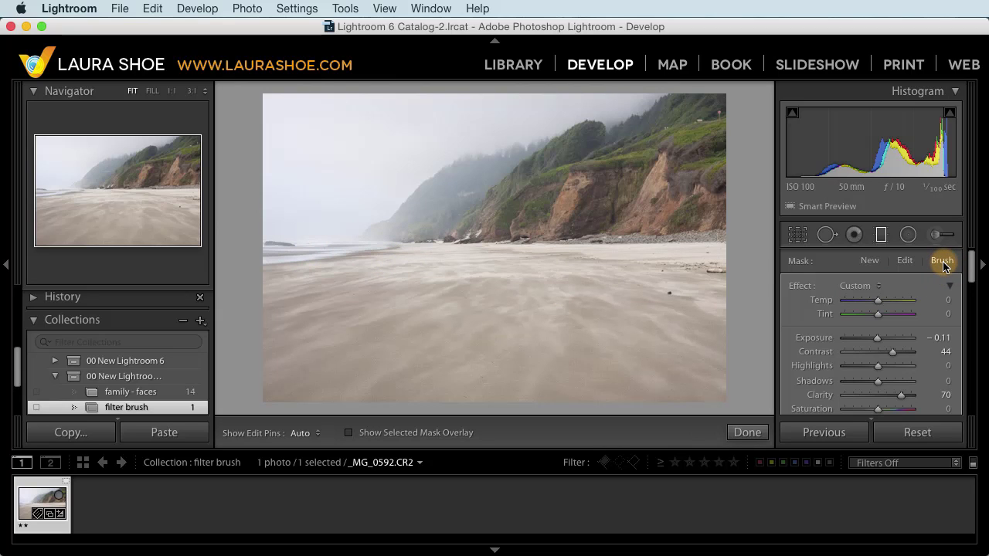
# Step: Switch the filter's mask brush to Erase, check the mask overlay and pins, then close the filter
pyautogui.scroll(-5, 882, 301)
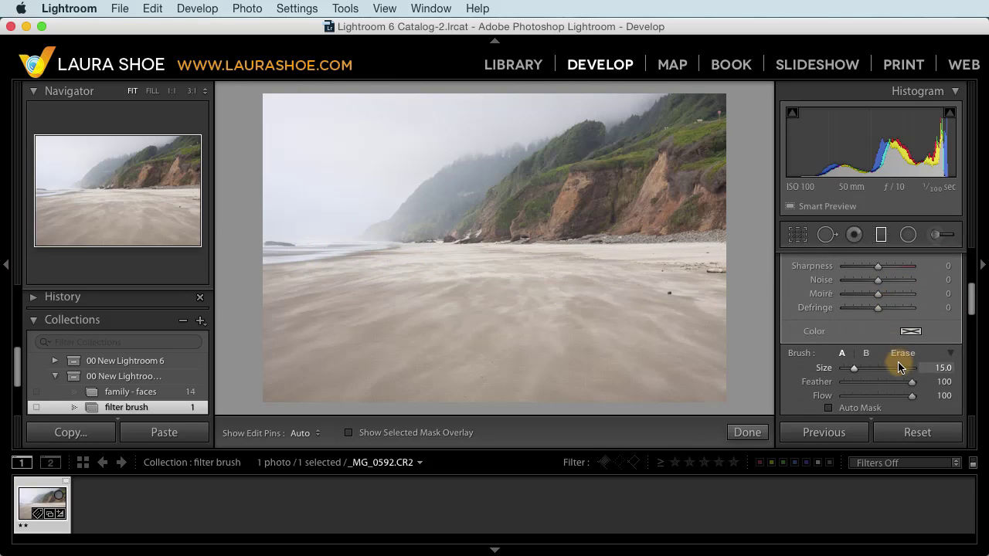
pyautogui.click(902, 353)
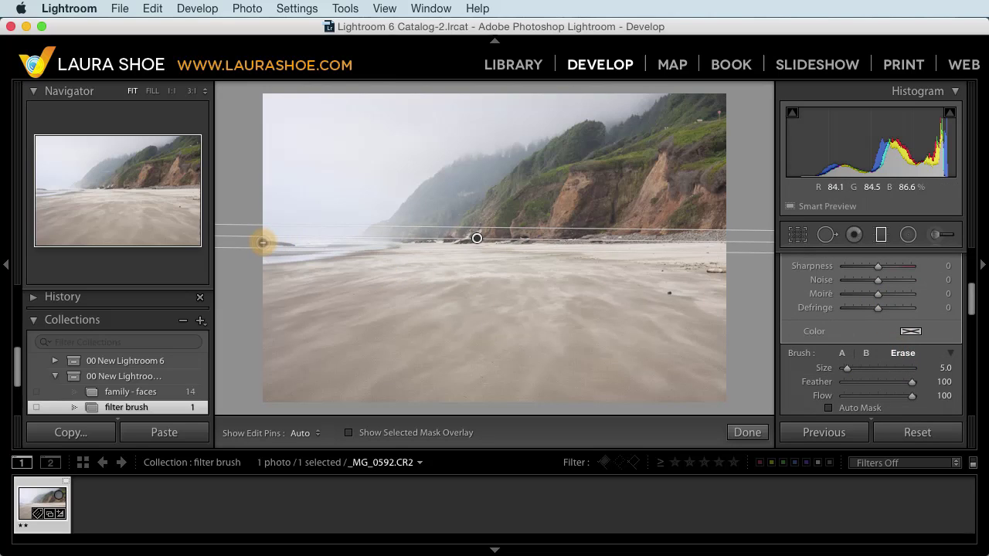
pyautogui.press('h')
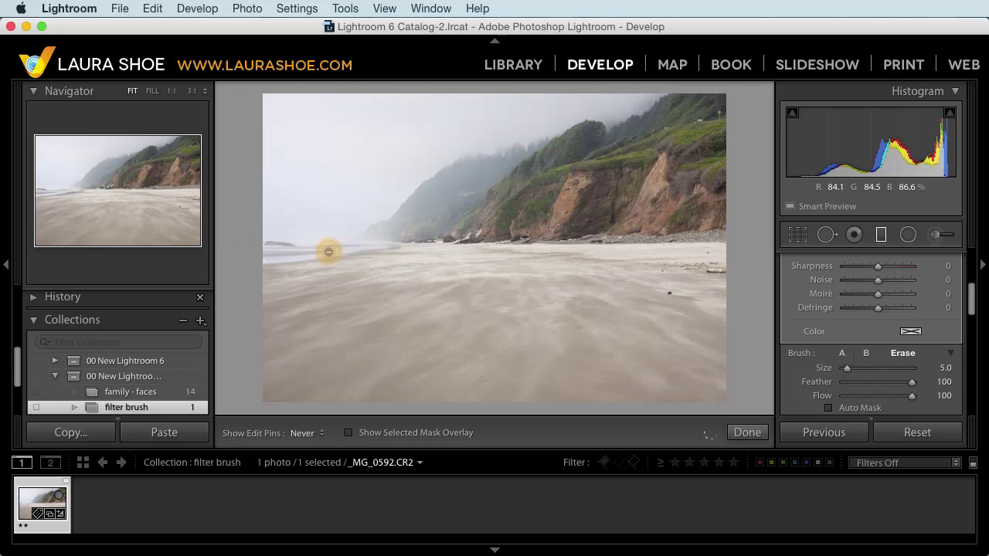
pyautogui.press('h')
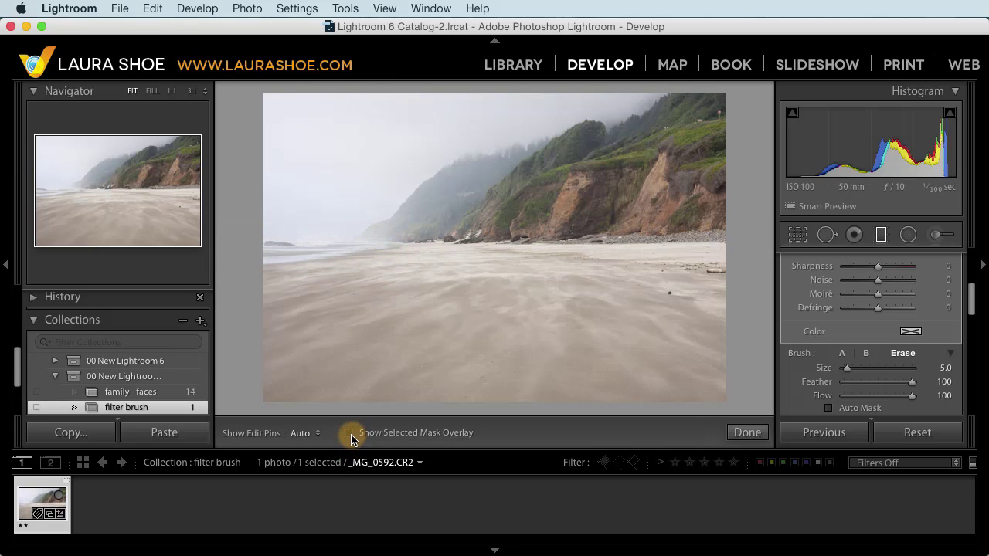
pyautogui.click(350, 434)
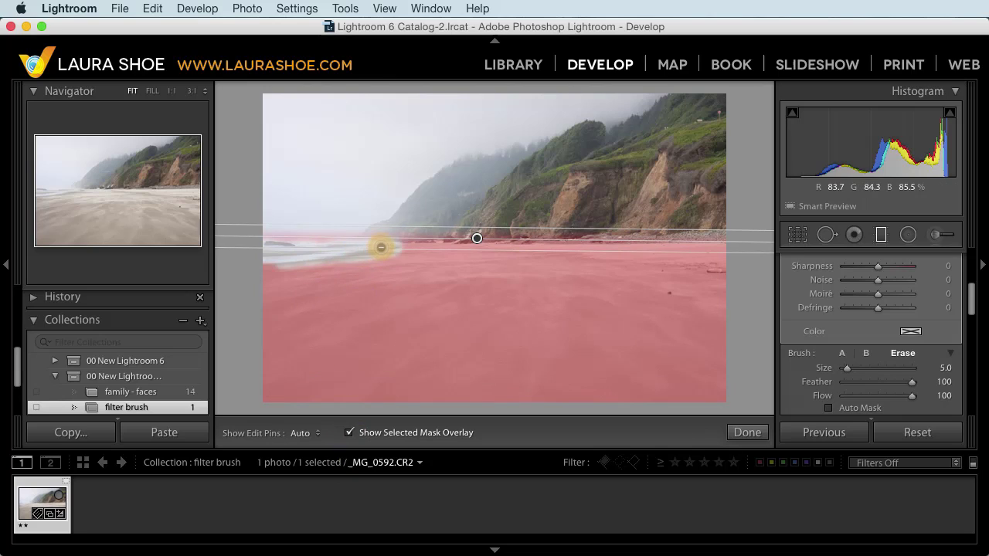
pyautogui.press('h')
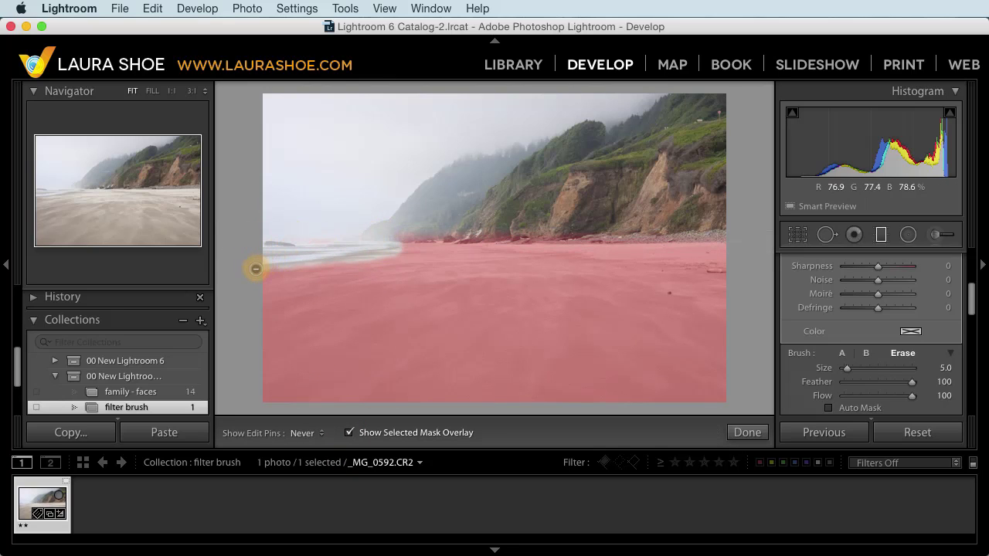
pyautogui.press('h')
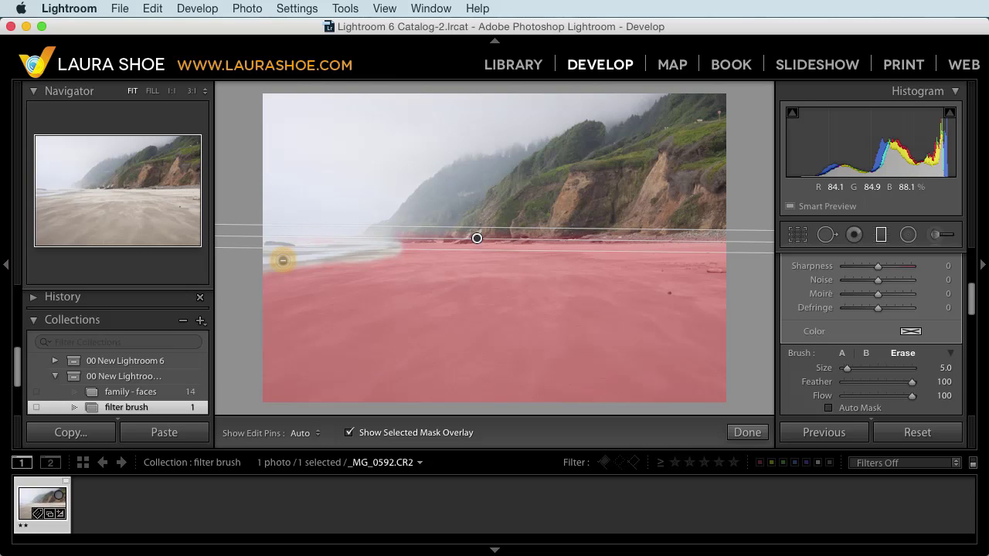
pyautogui.click(349, 432)
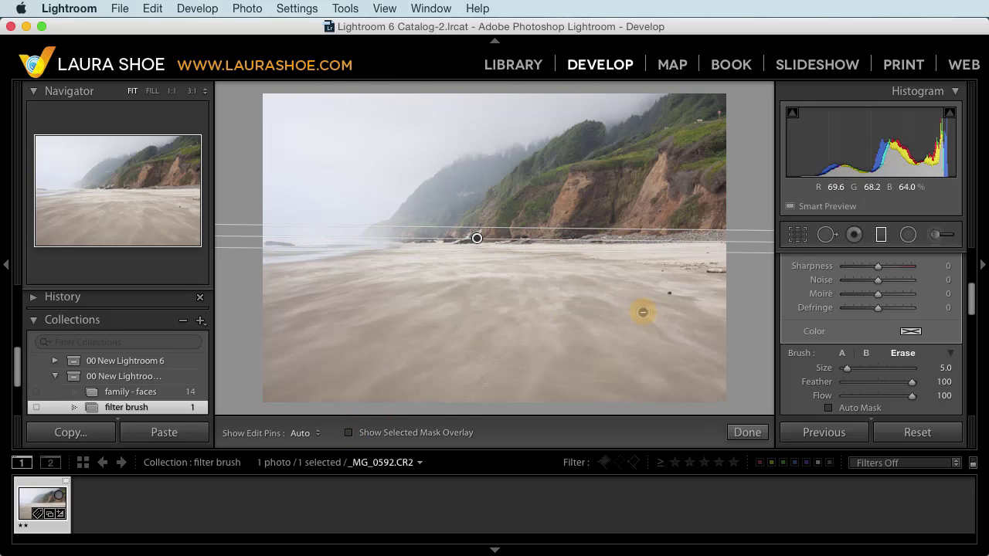
pyautogui.click(881, 235)
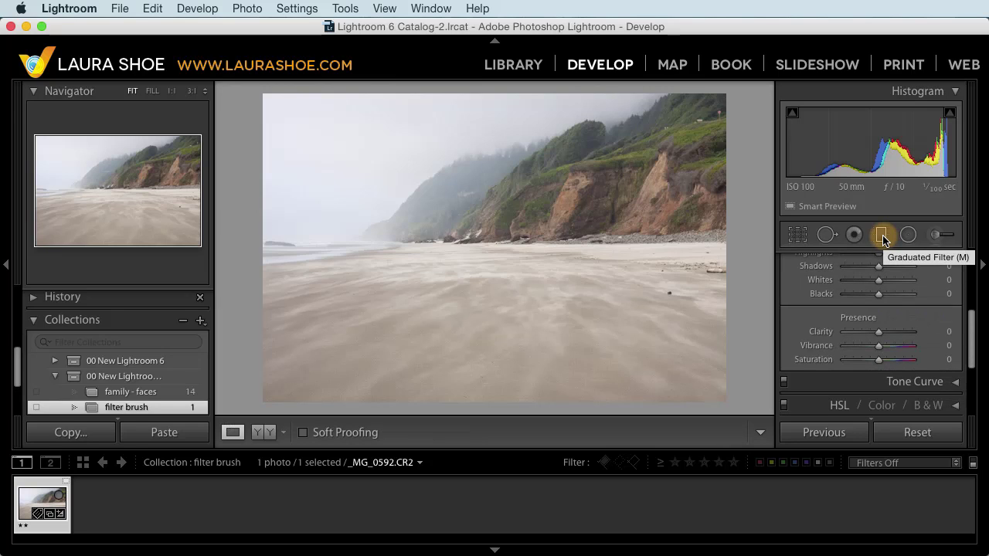
# Step: Open the pet eye collection, zoom 1:1 on the dog's eye, and apply a Pet Eye fix to the pupil
pyautogui.scroll(-5, 146, 385)
pyautogui.click(146, 386)
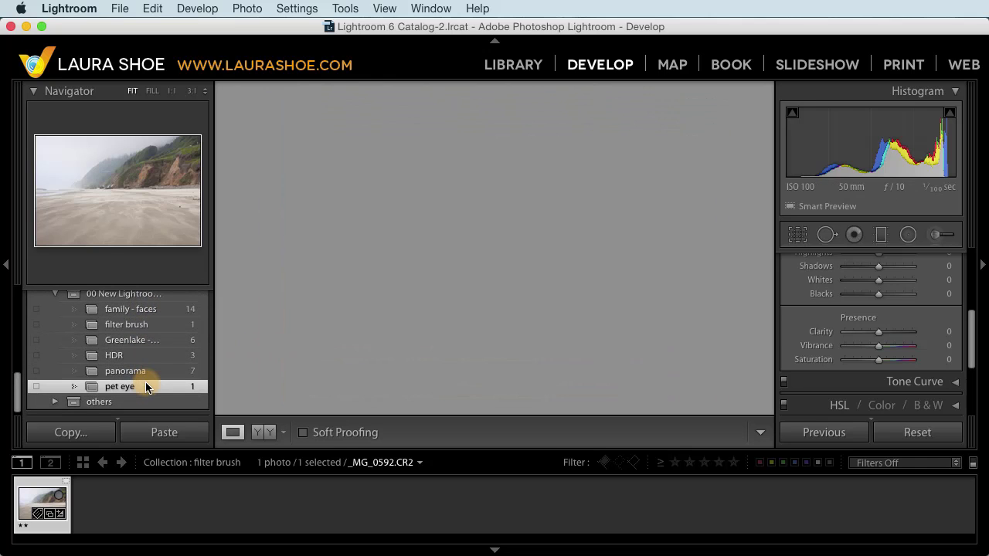
pyautogui.click(116, 167)
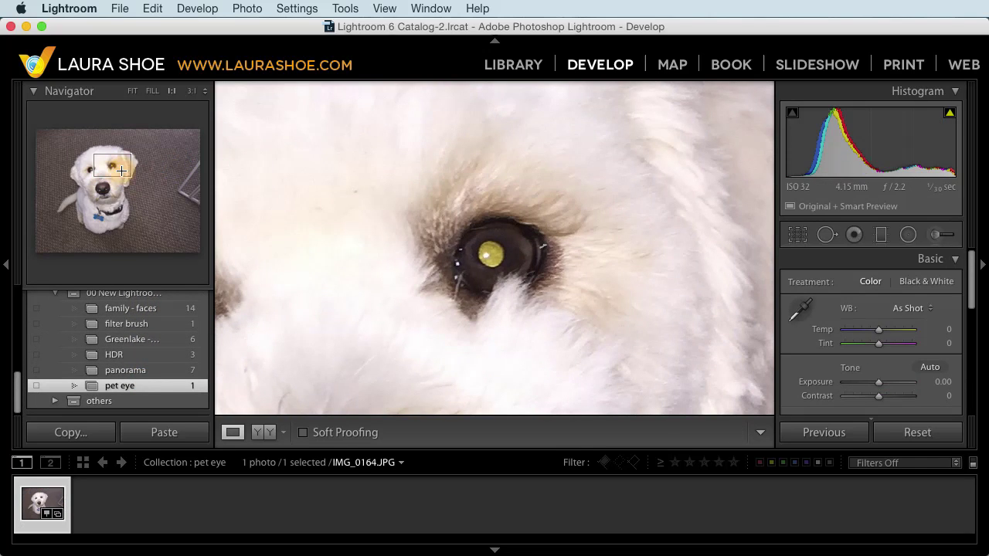
pyautogui.click(855, 234)
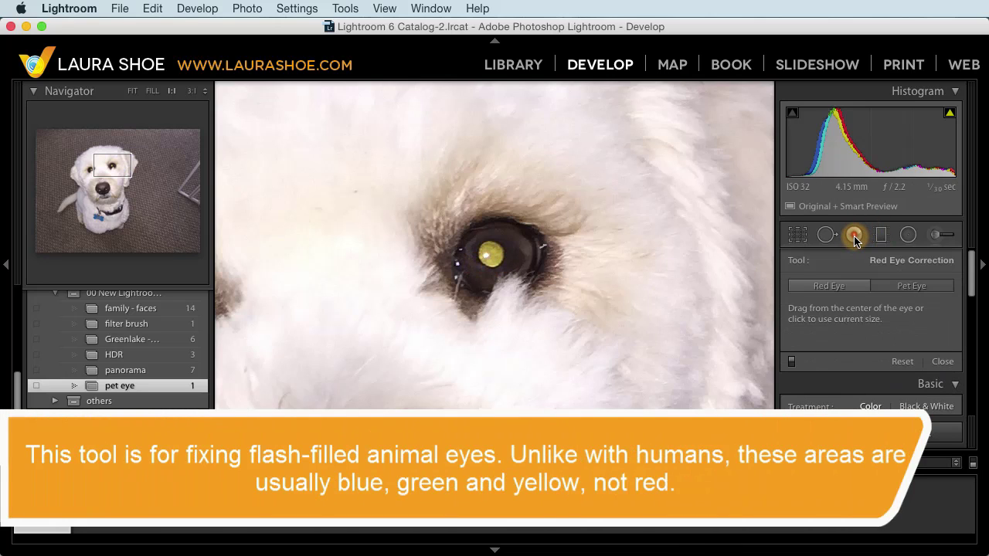
pyautogui.click(900, 280)
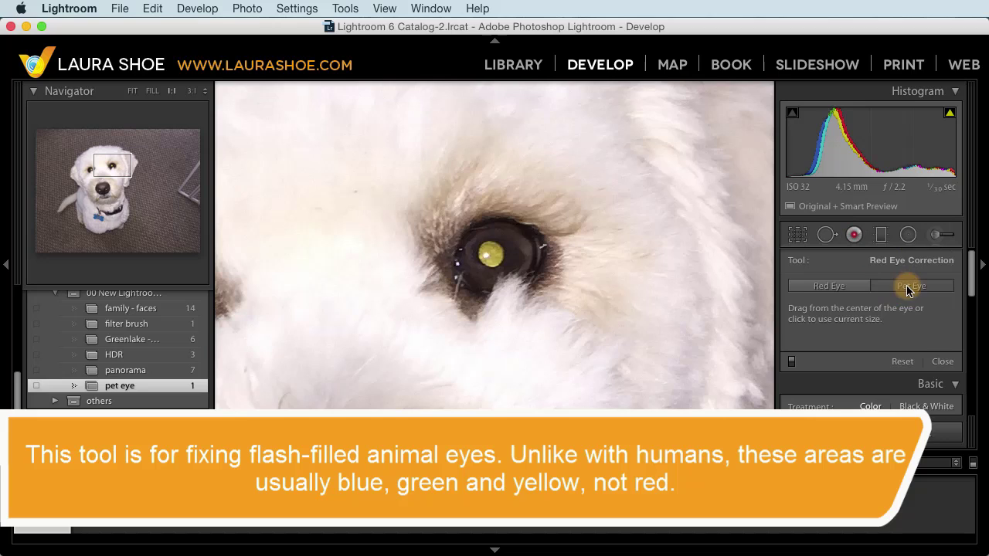
pyautogui.click(484, 251)
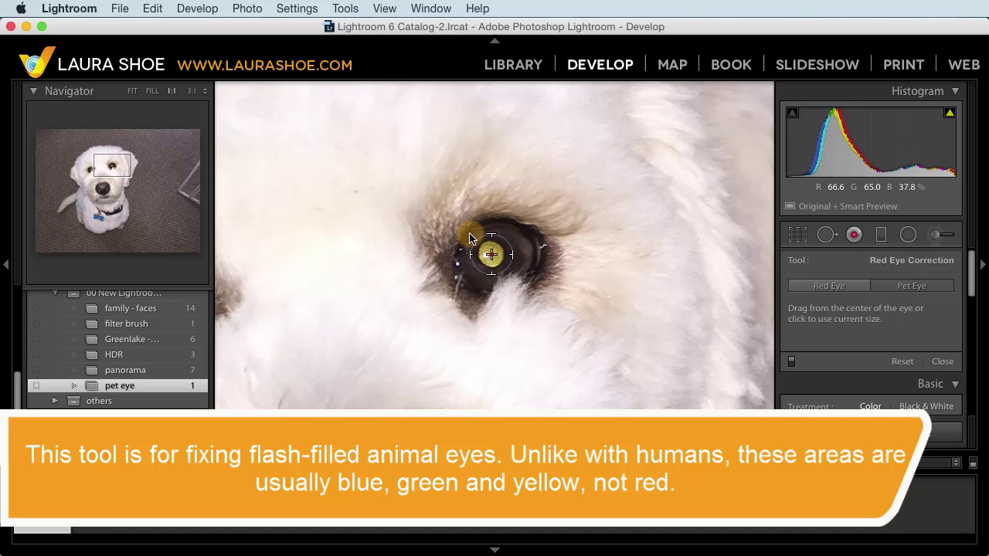
pyautogui.click(491, 254)
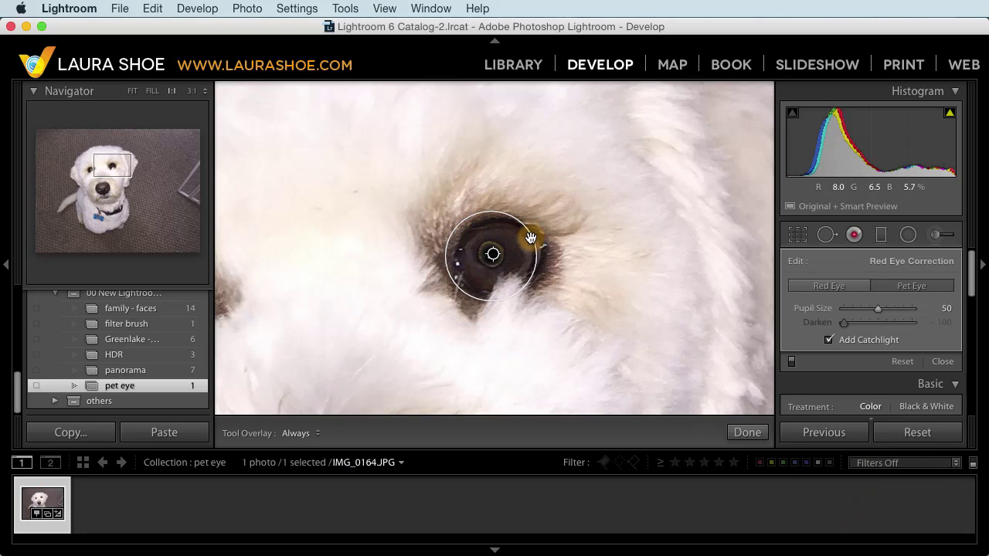
# Step: Enlarge the pet-eye circle, set overlays to Auto, keep Add Catchlight on, and close the tool
pyautogui.moveTo(530, 236); pyautogui.dragTo(562, 214)
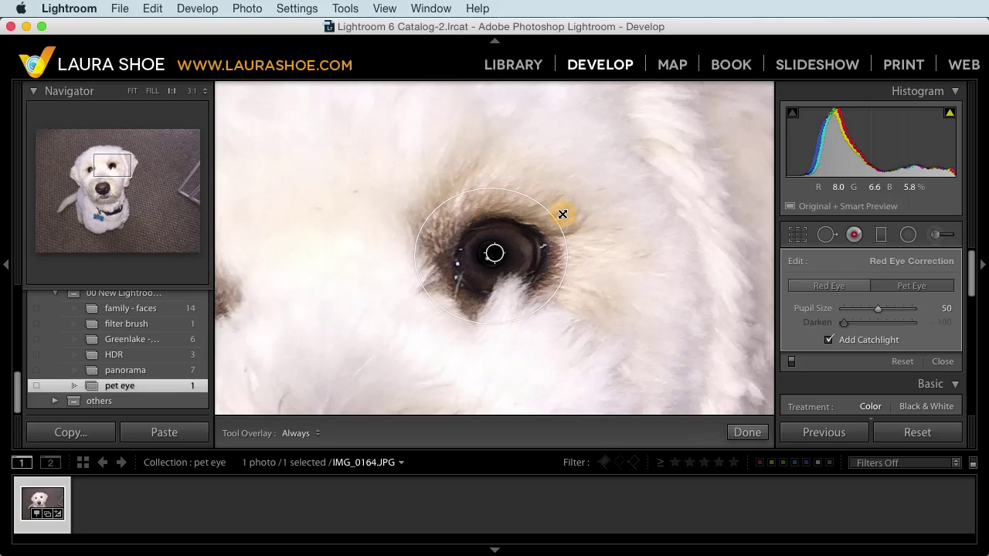
pyautogui.click(302, 435)
pyautogui.click(300, 420)
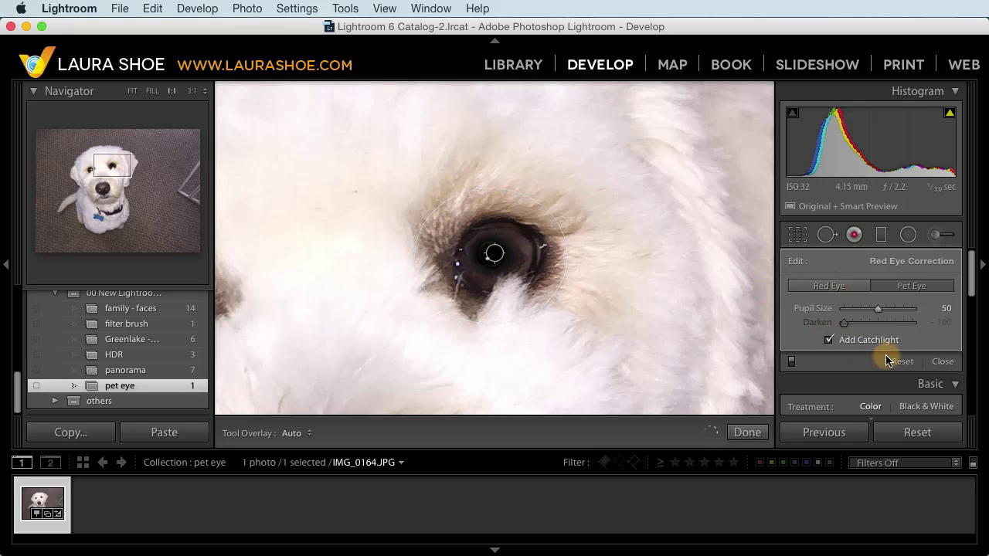
pyautogui.click(828, 341)
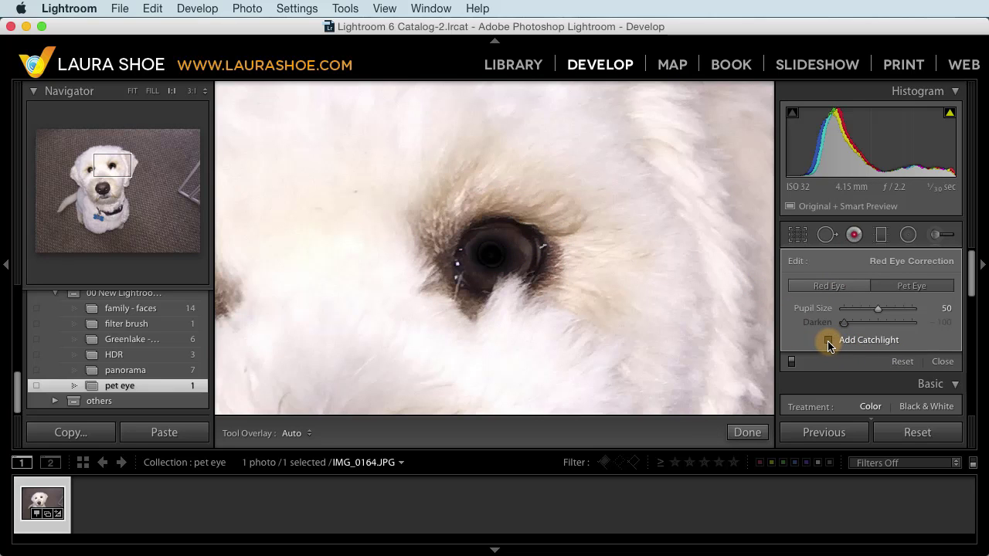
pyautogui.click(829, 341)
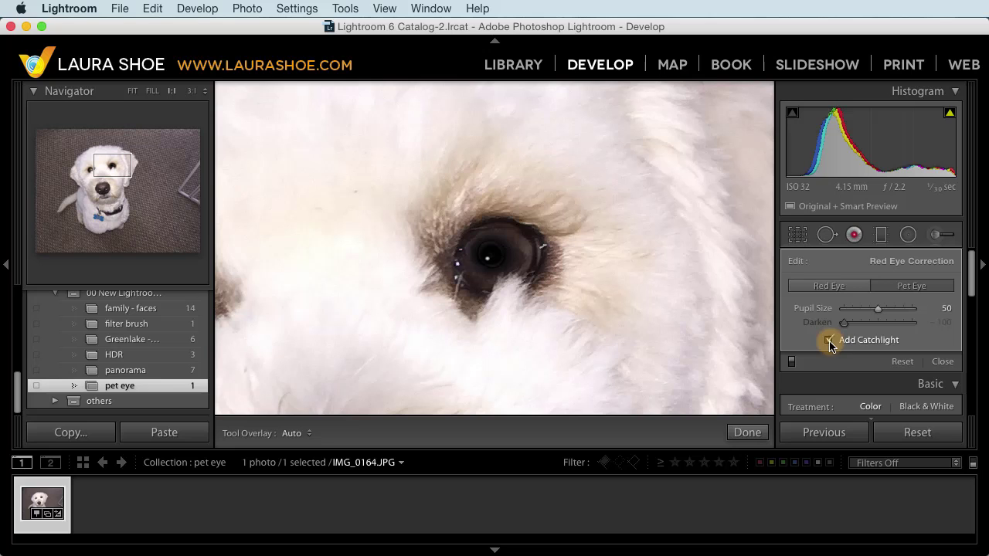
pyautogui.click(854, 237)
pyautogui.click(854, 238)
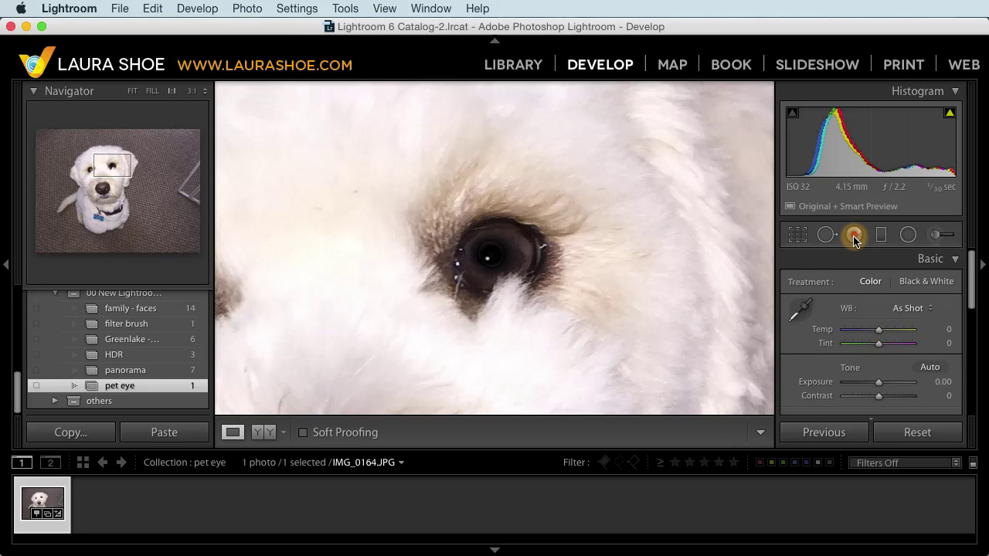
# Step: Zoom to Fit and start an Adjustment Brush with all effect settings reset to zero
pyautogui.click(728, 288)
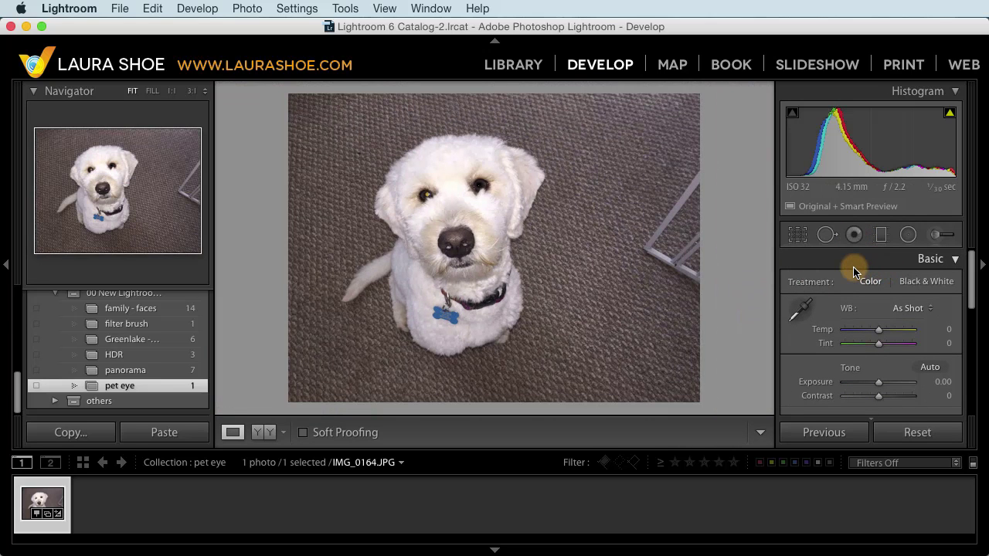
pyautogui.click(937, 236)
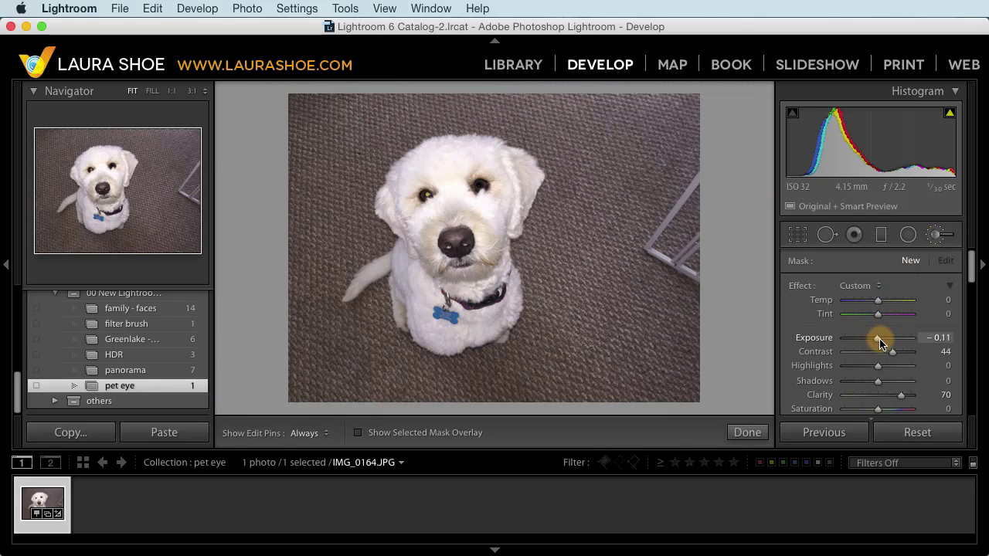
pyautogui.doubleClick(805, 288)
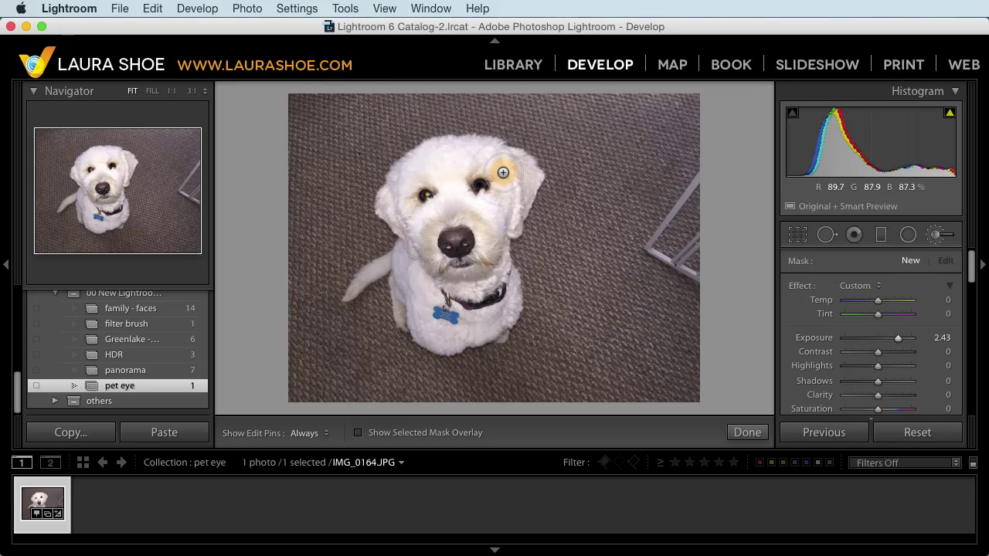
# Step: Paint Exposure 2.43 brightening over the dog's forehead and eyes, then nudge its pin right and back
pyautogui.press('h')
pyautogui.moveTo(491, 158)
pyautogui.mouseDown()
pyautogui.moveTo(450, 166)
pyautogui.moveTo(502, 209)
pyautogui.moveTo(441, 238)
pyautogui.moveTo(437, 340)
pyautogui.moveTo(456, 247)
pyautogui.moveTo(421, 234)
pyautogui.moveTo(463, 229)
pyautogui.mouseUp()
pyautogui.press('h')
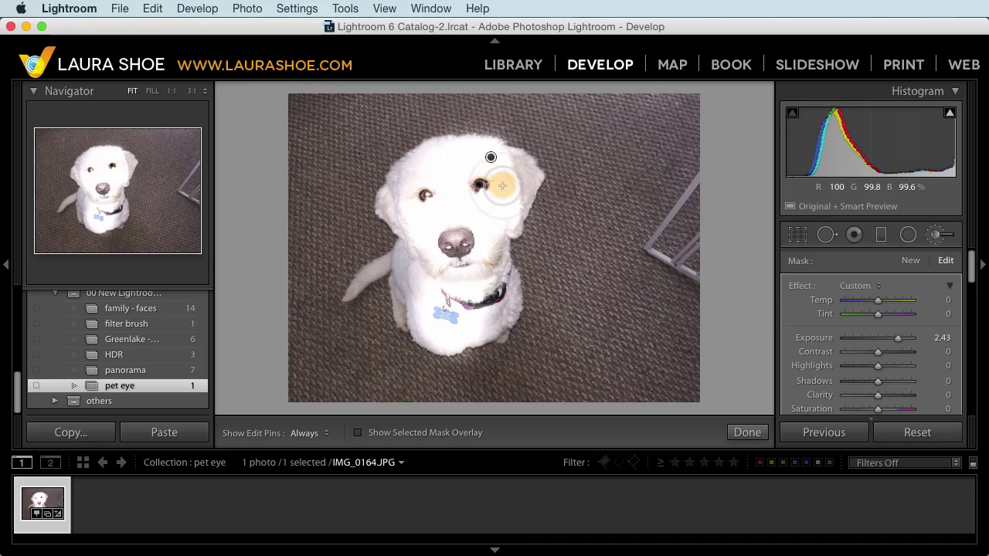
pyautogui.moveTo(490, 158)
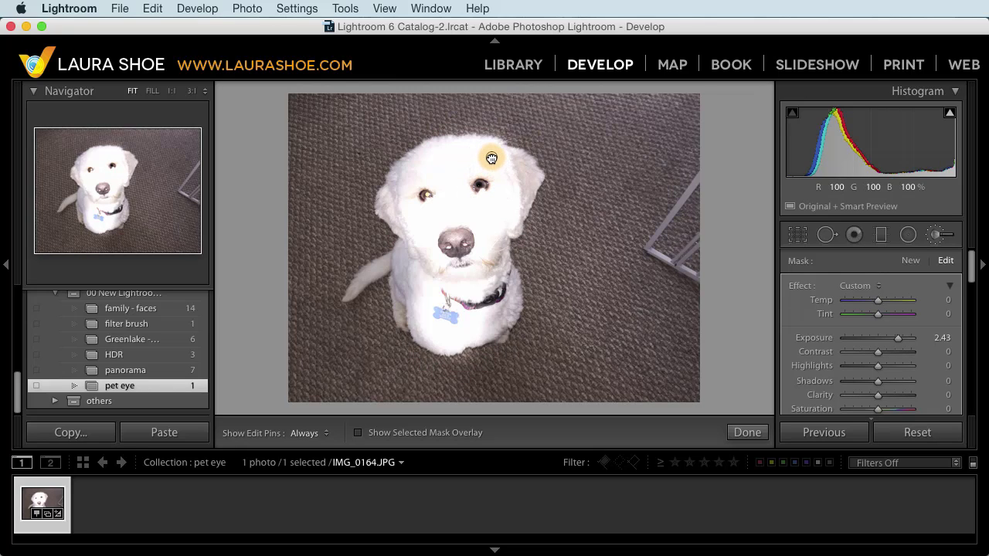
pyautogui.moveTo(491, 158); pyautogui.dragTo(537, 162)
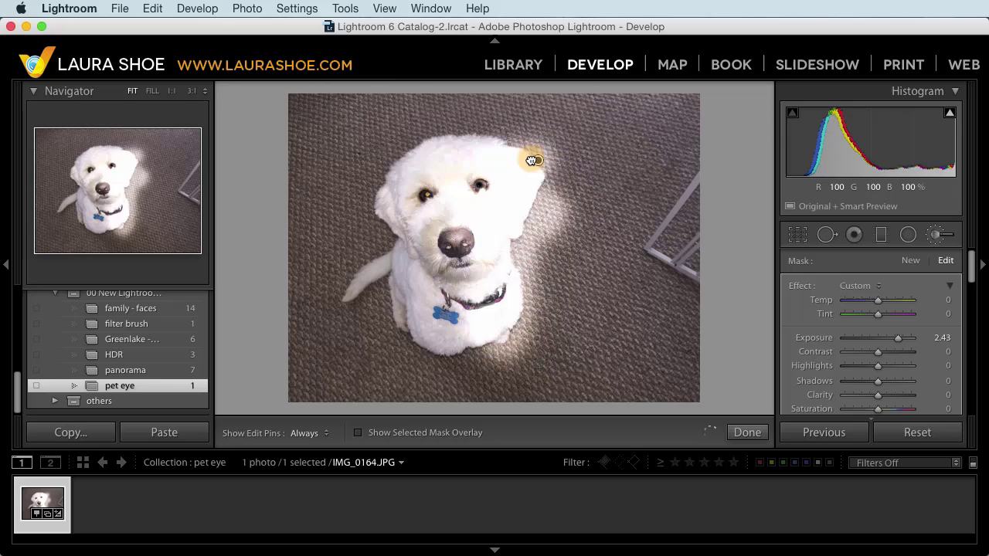
pyautogui.moveTo(531, 160); pyautogui.dragTo(493, 161)
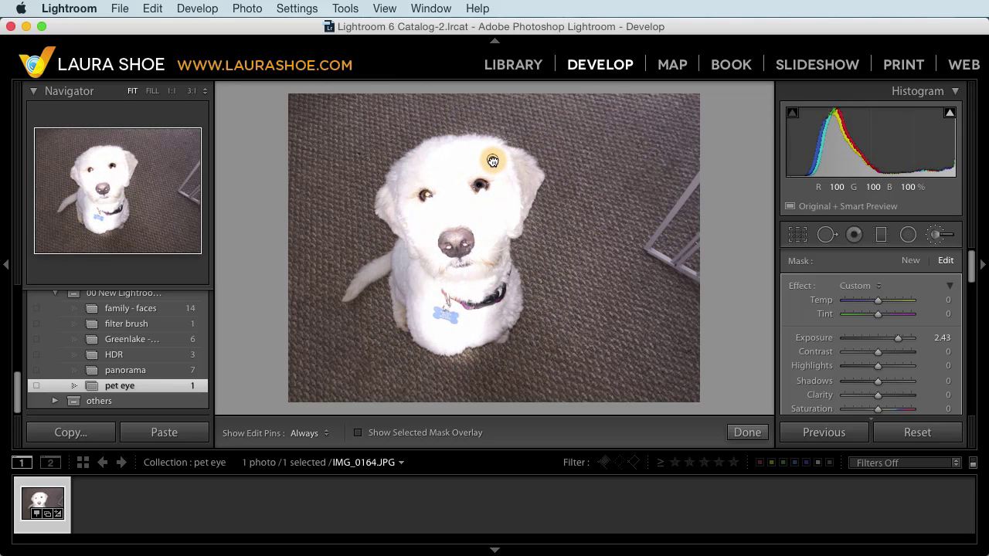
# Step: Delete the face brightening, then paint a straight brushed streak across the carpet and delete it
pyautogui.moveTo(493, 161)
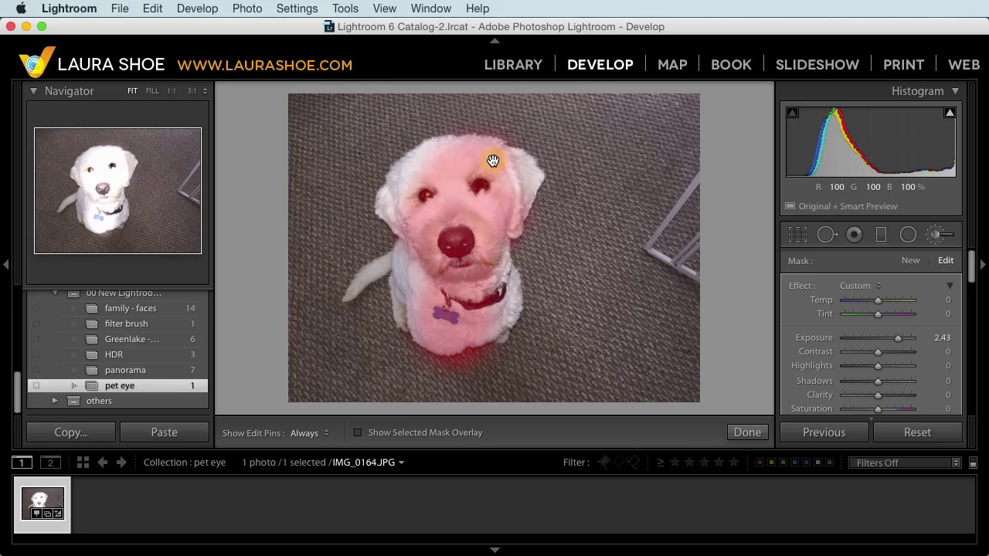
pyautogui.press('Delete')
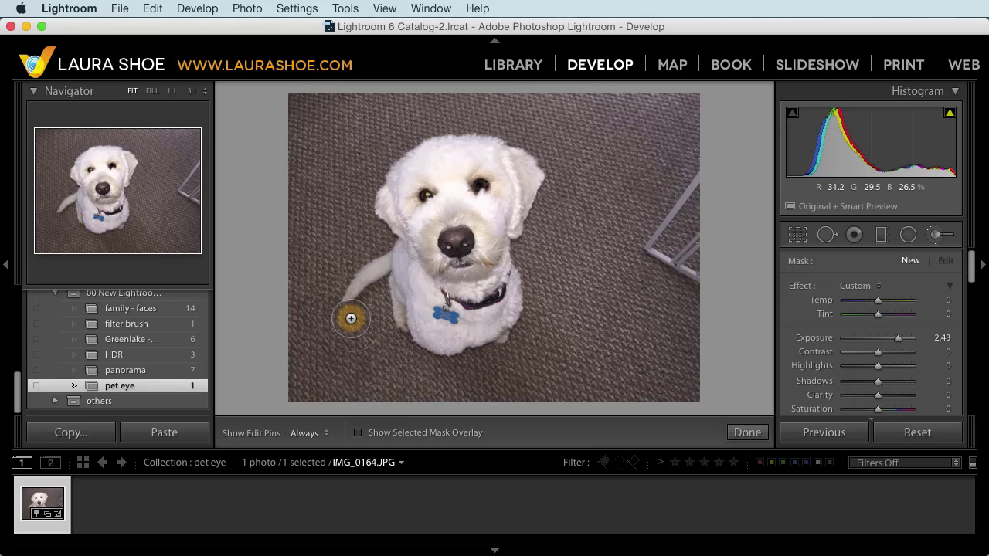
pyautogui.press('h')
pyautogui.click(351, 318)
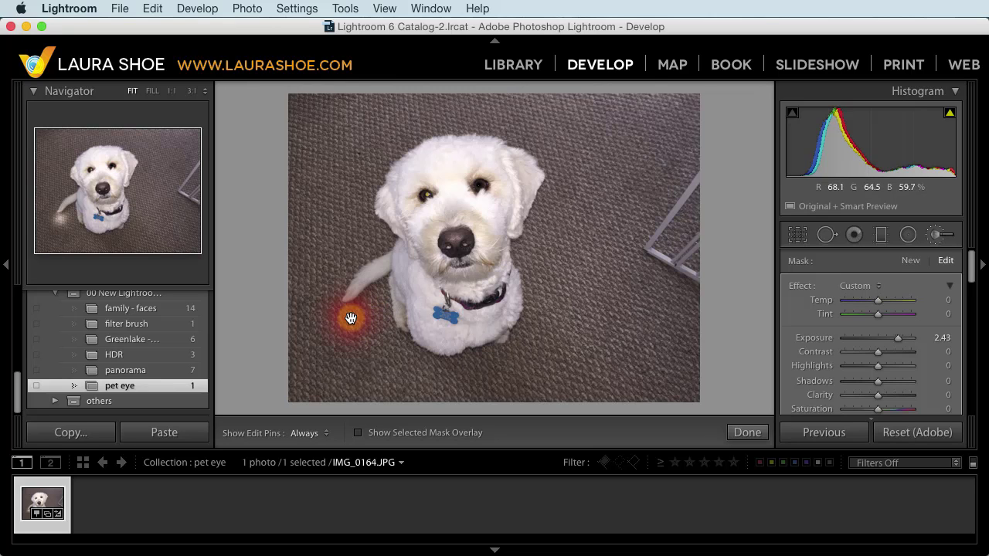
pyautogui.keyDown('shift'); pyautogui.click(640, 327); pyautogui.keyUp('shift')
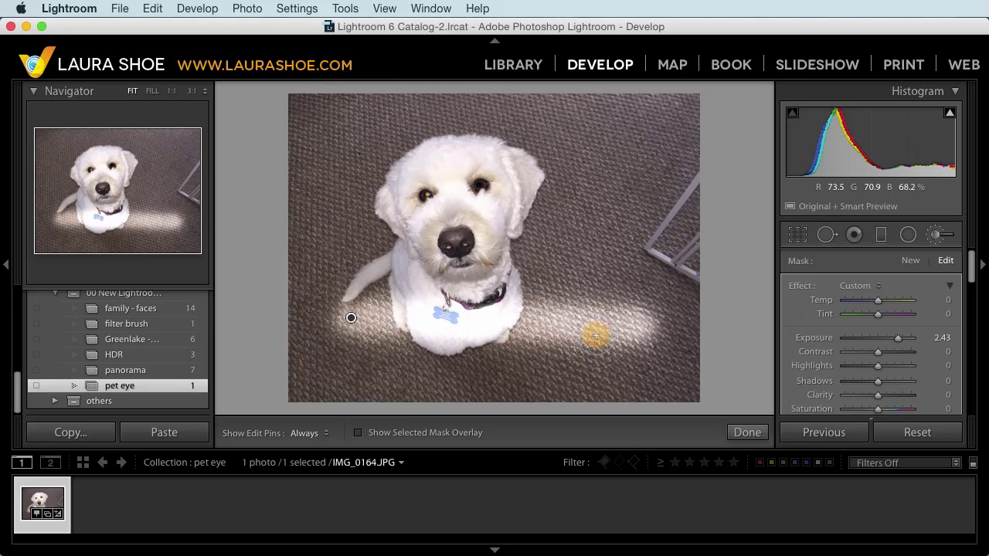
pyautogui.press('Delete')
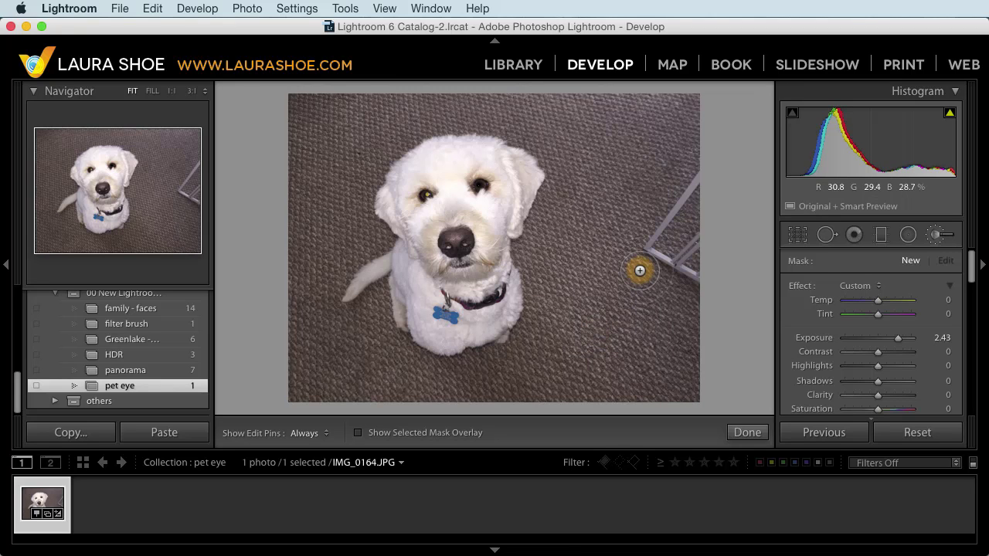